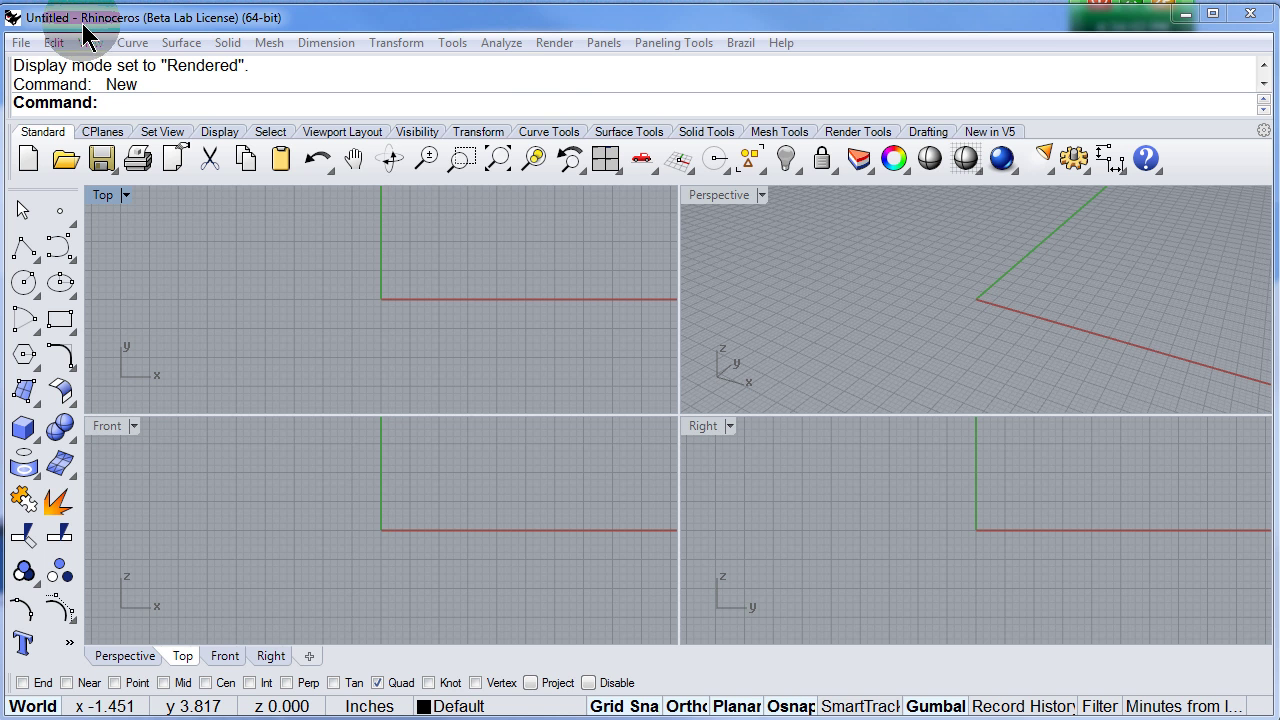
Open BARBQ_004.3dm from the 0710_Barbeque folder.
click(21, 45)
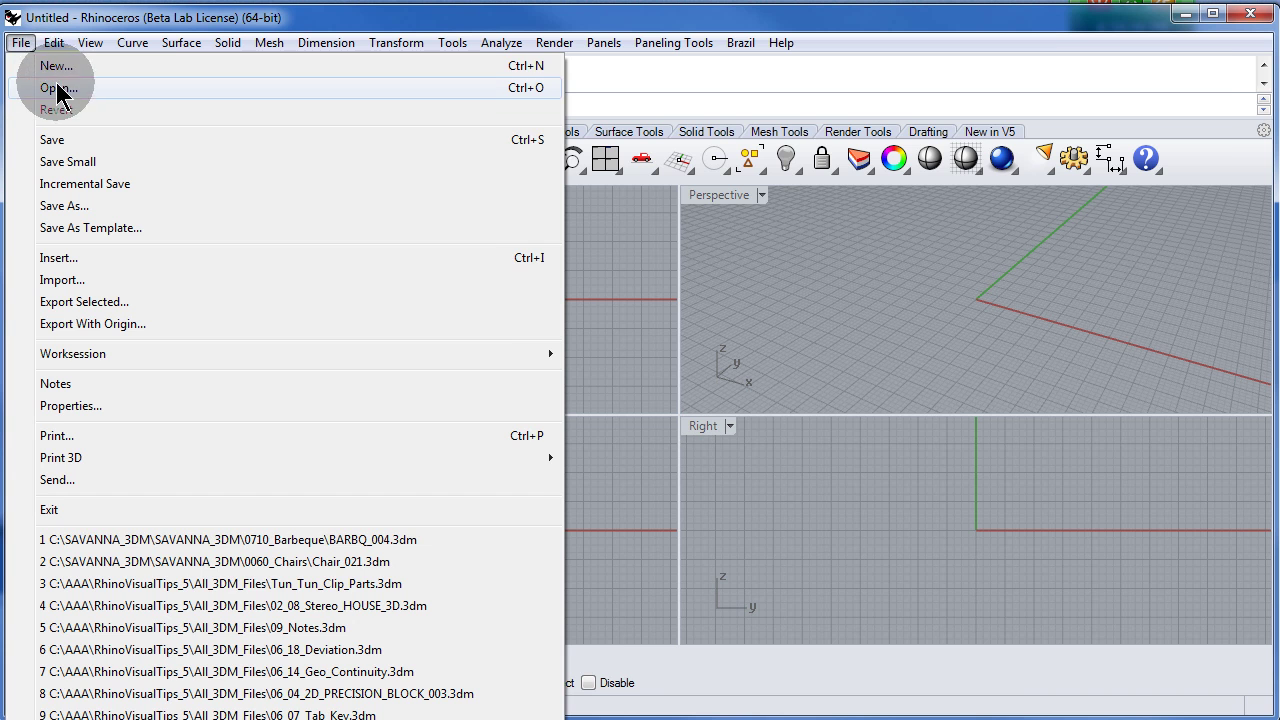
click(45, 87)
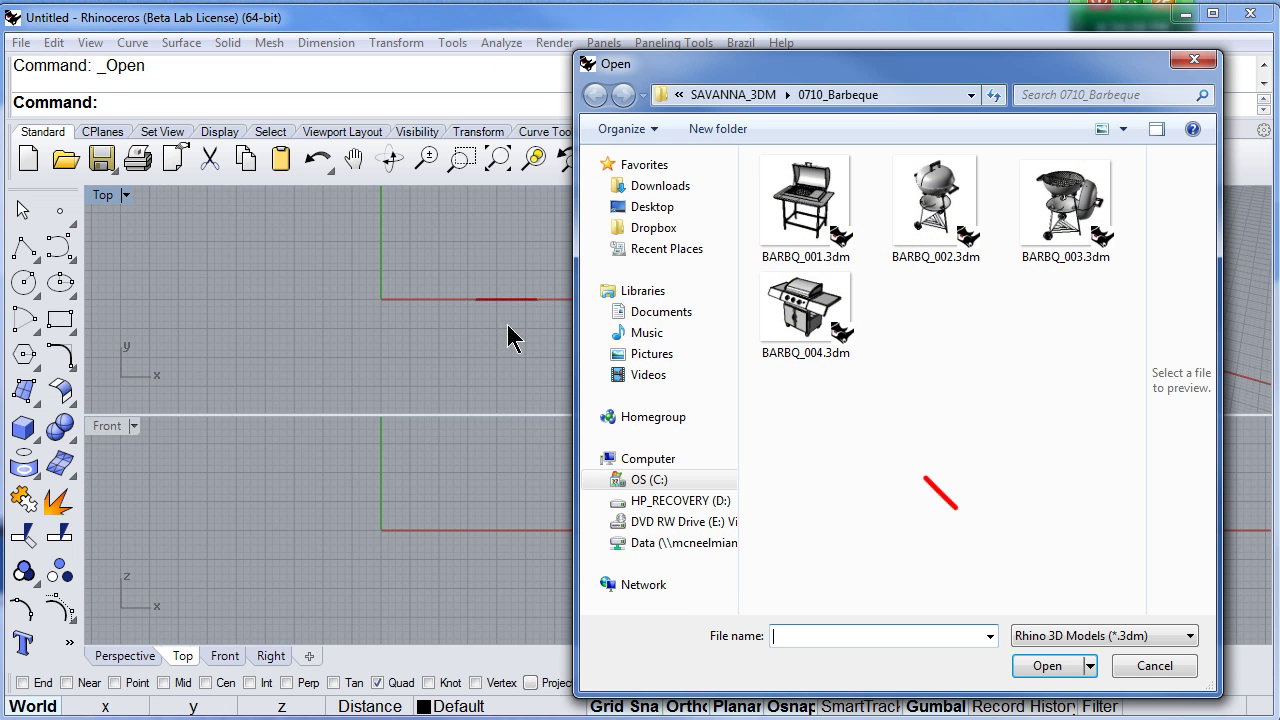
click(805, 330)
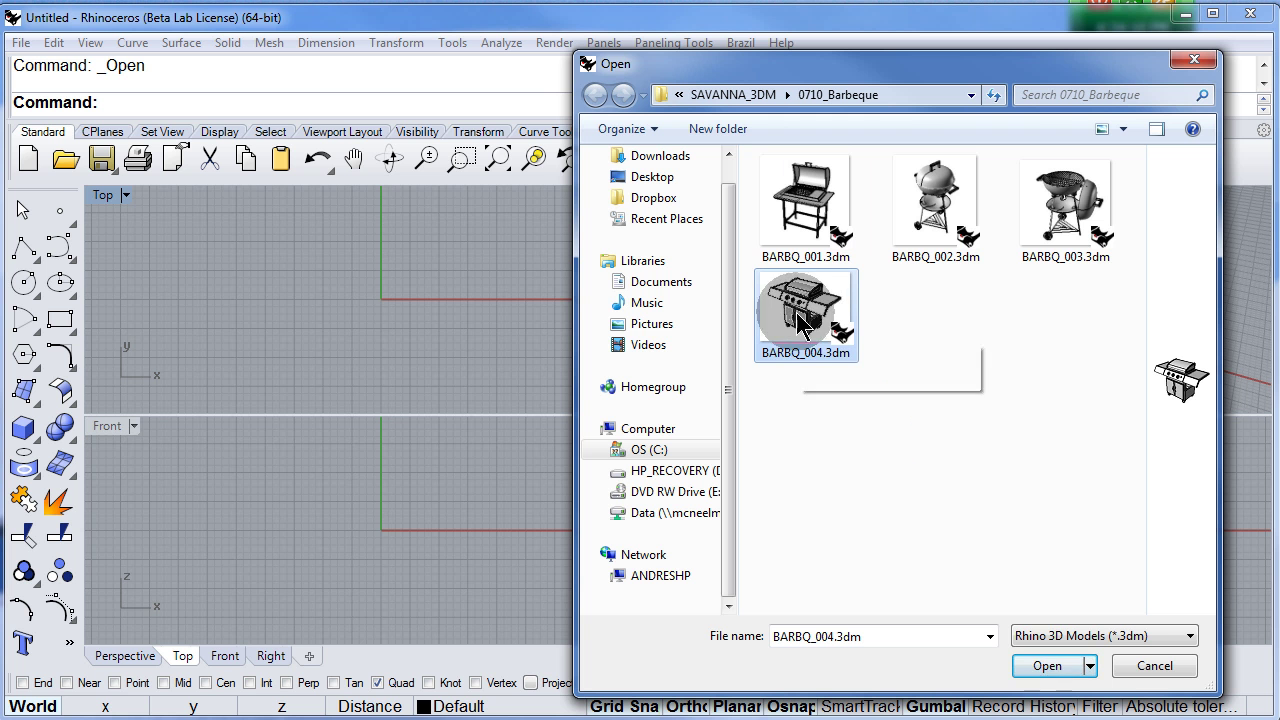
click(1047, 666)
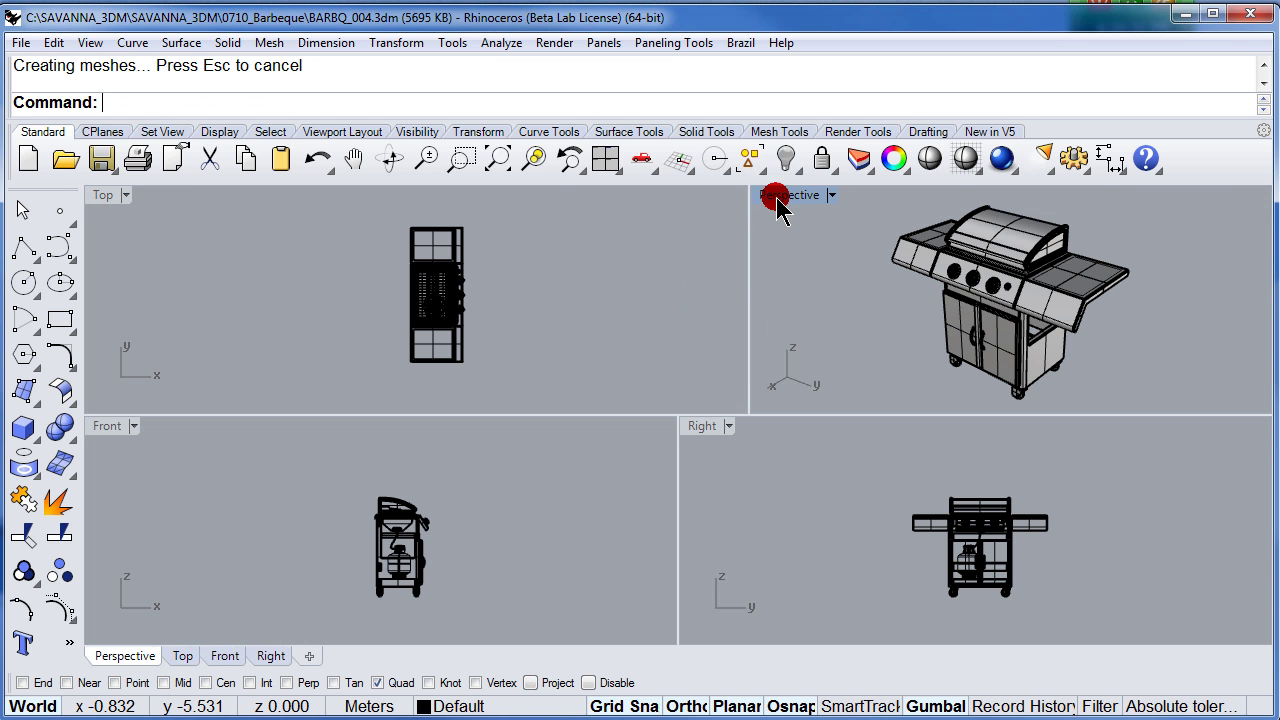
Maximize the Perspective viewport, move the grill lid with the gumball, then deselect it.
double_click(785, 196)
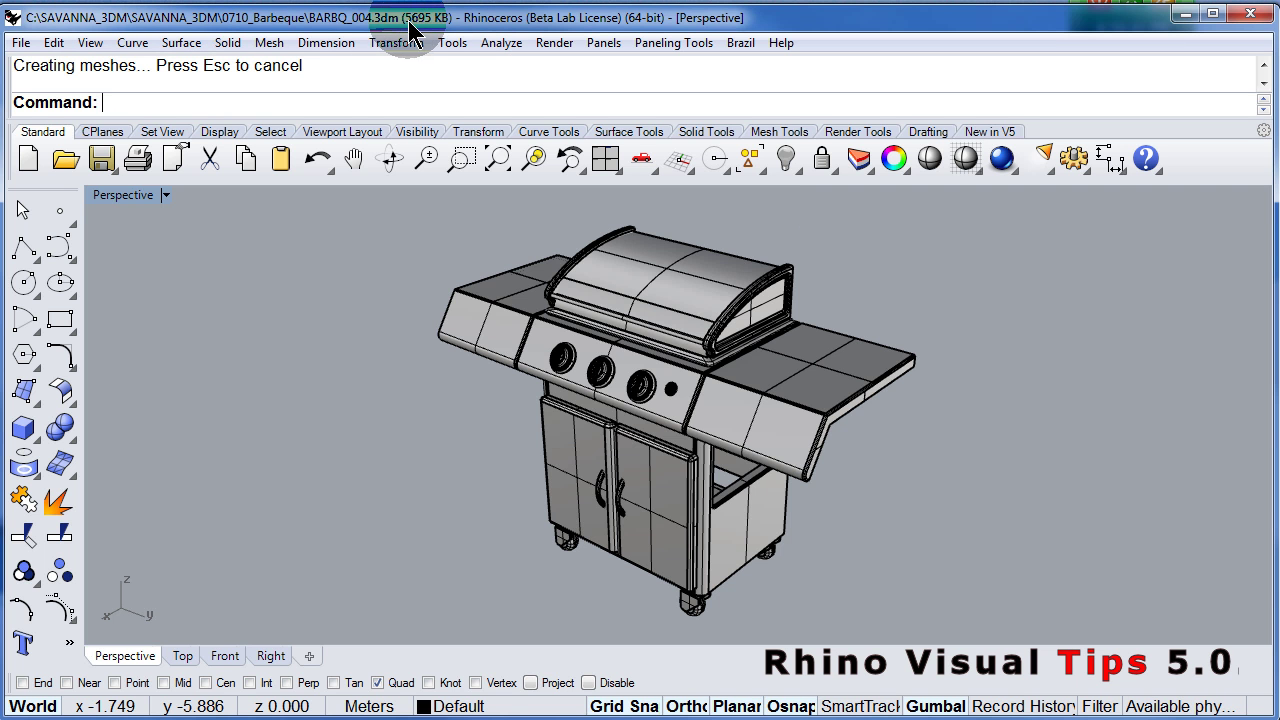
click(676, 306)
mouse_move(674, 302)
mouse_down()
mouse_move(676, 345)
mouse_move(681, 284)
mouse_up()
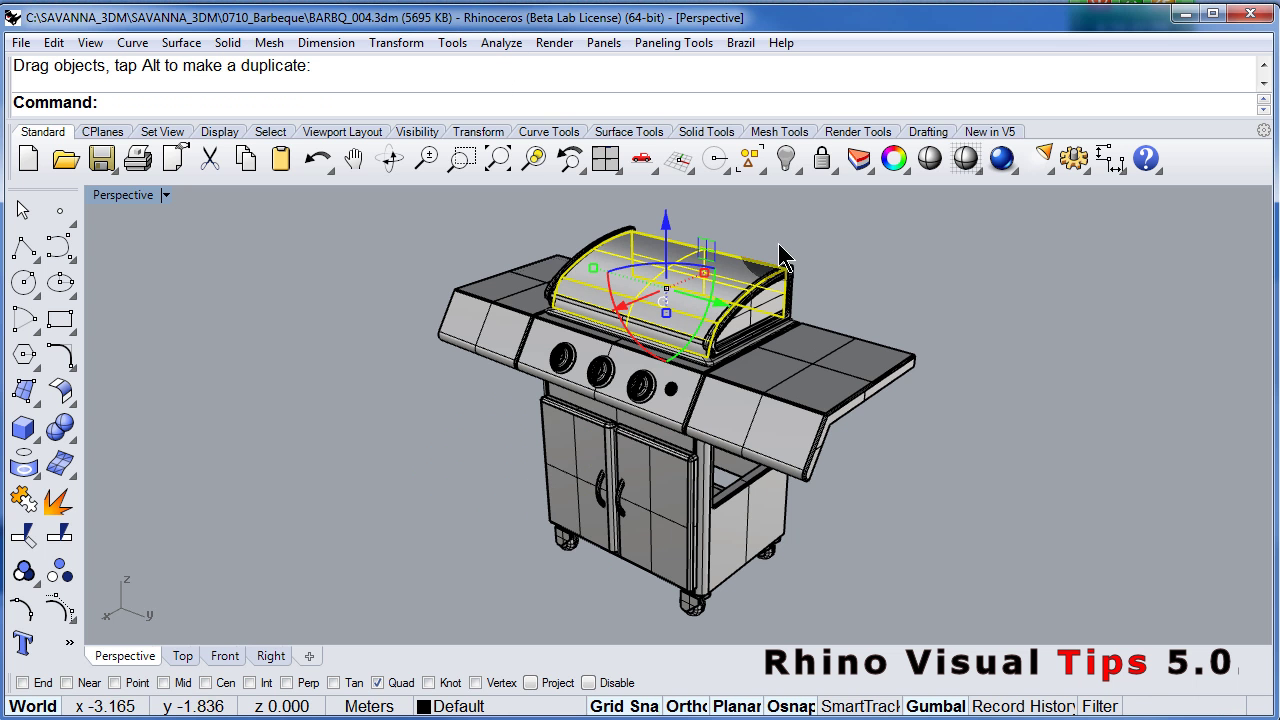
click(808, 254)
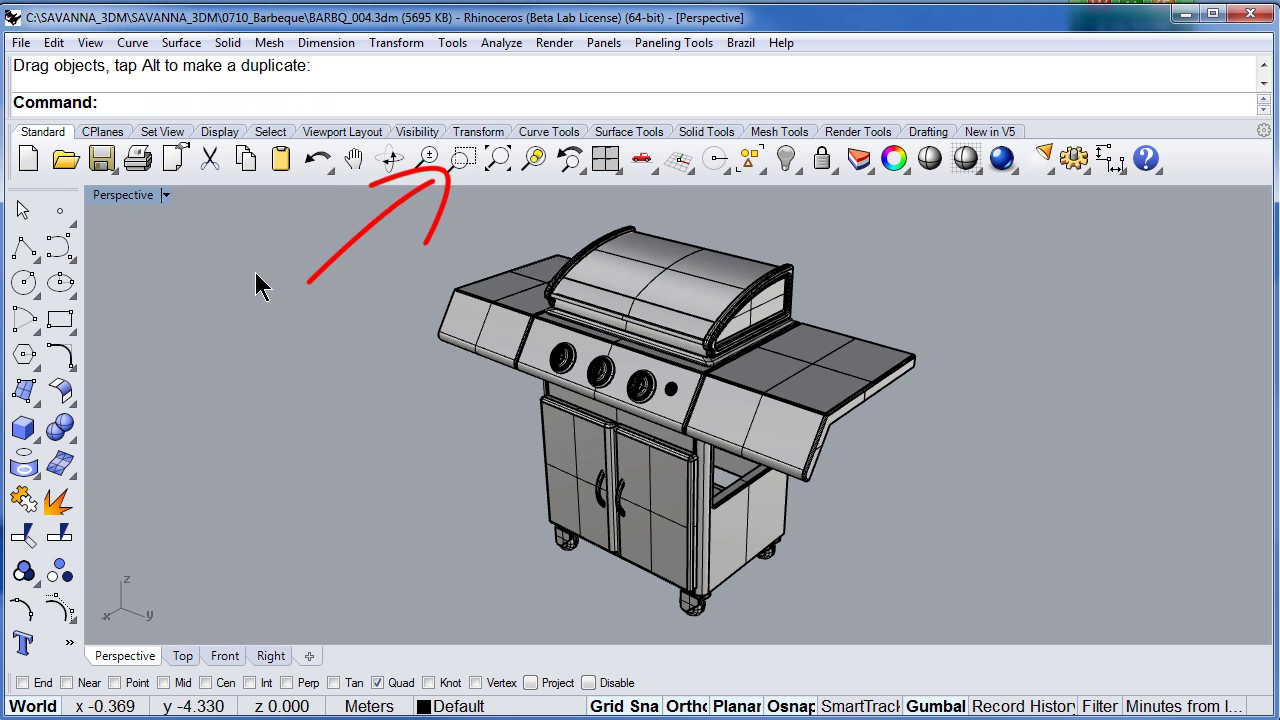
Zoom Window onto the grill's lid, knobs and side shelves, then scroll the command history.
click(465, 163)
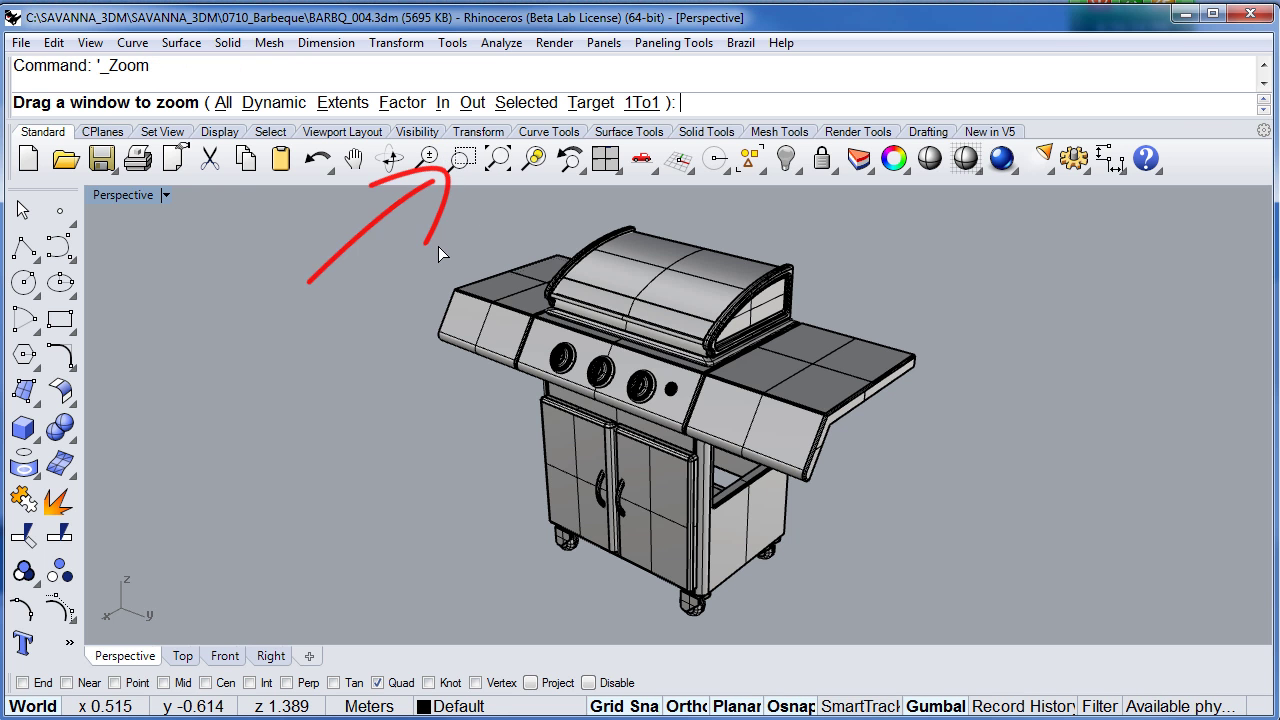
drag(438, 246, 882, 488)
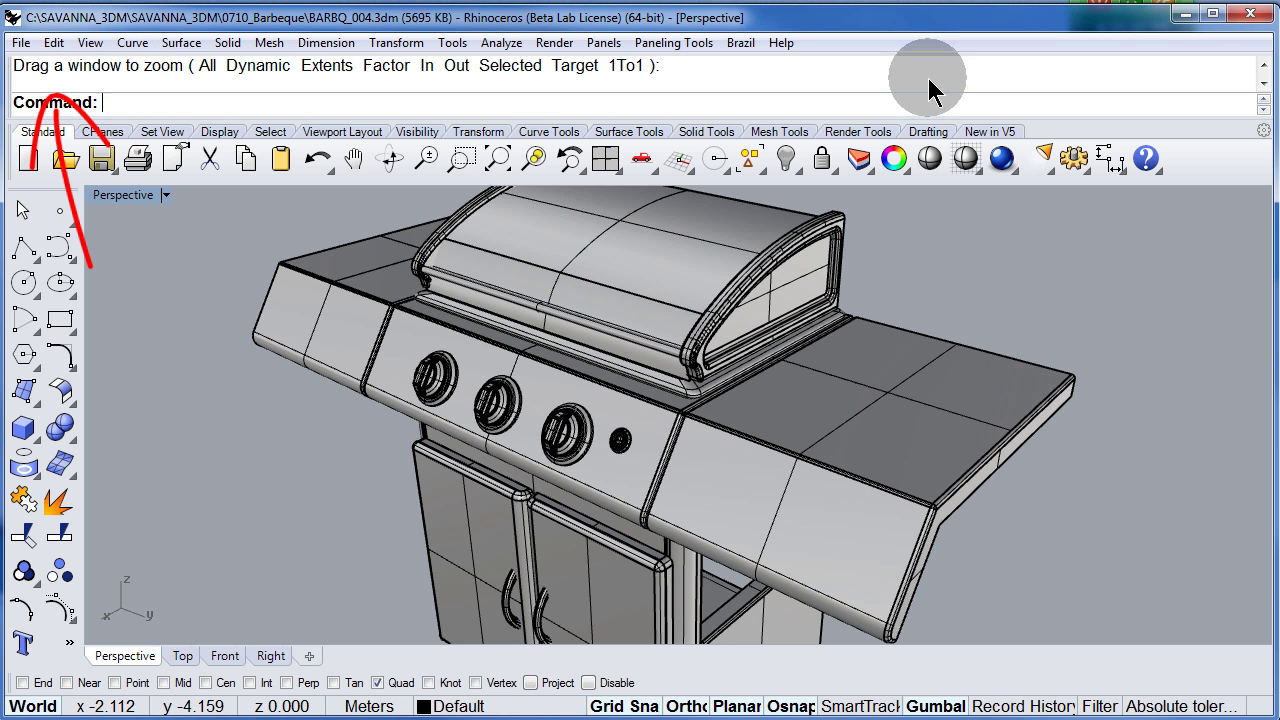
click(1264, 66)
click(1264, 66)
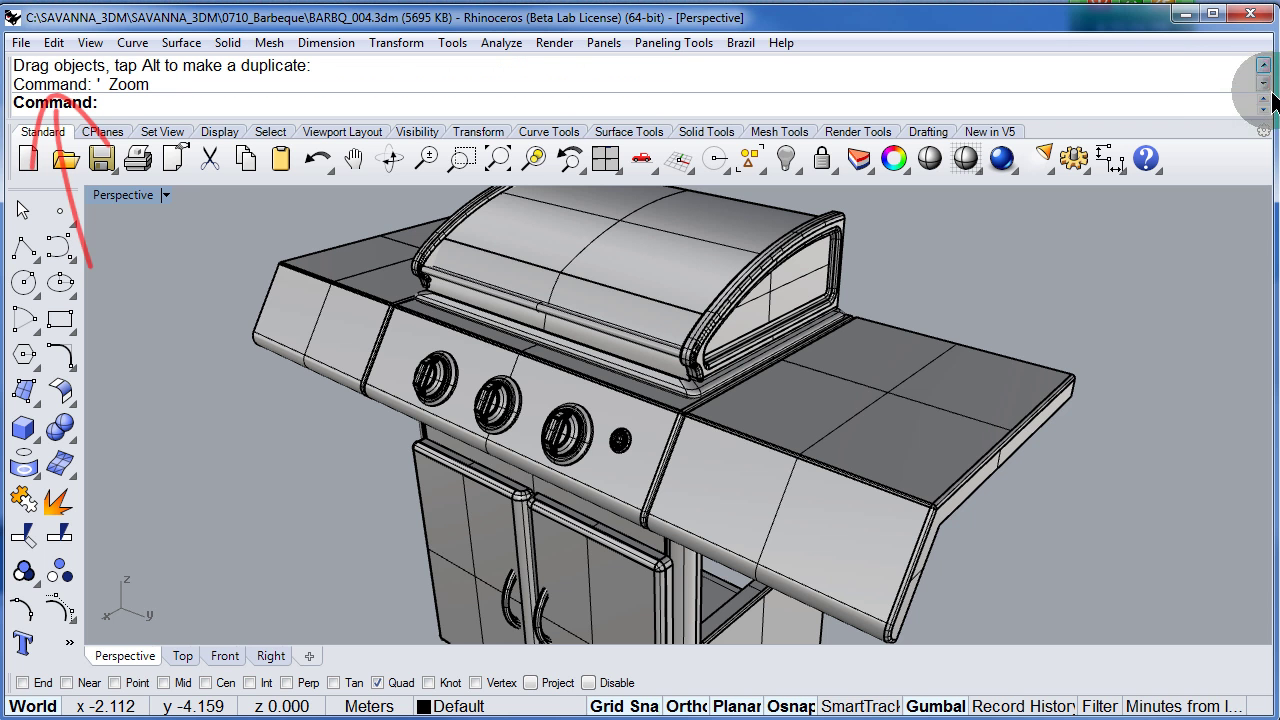
click(1264, 86)
click(1264, 86)
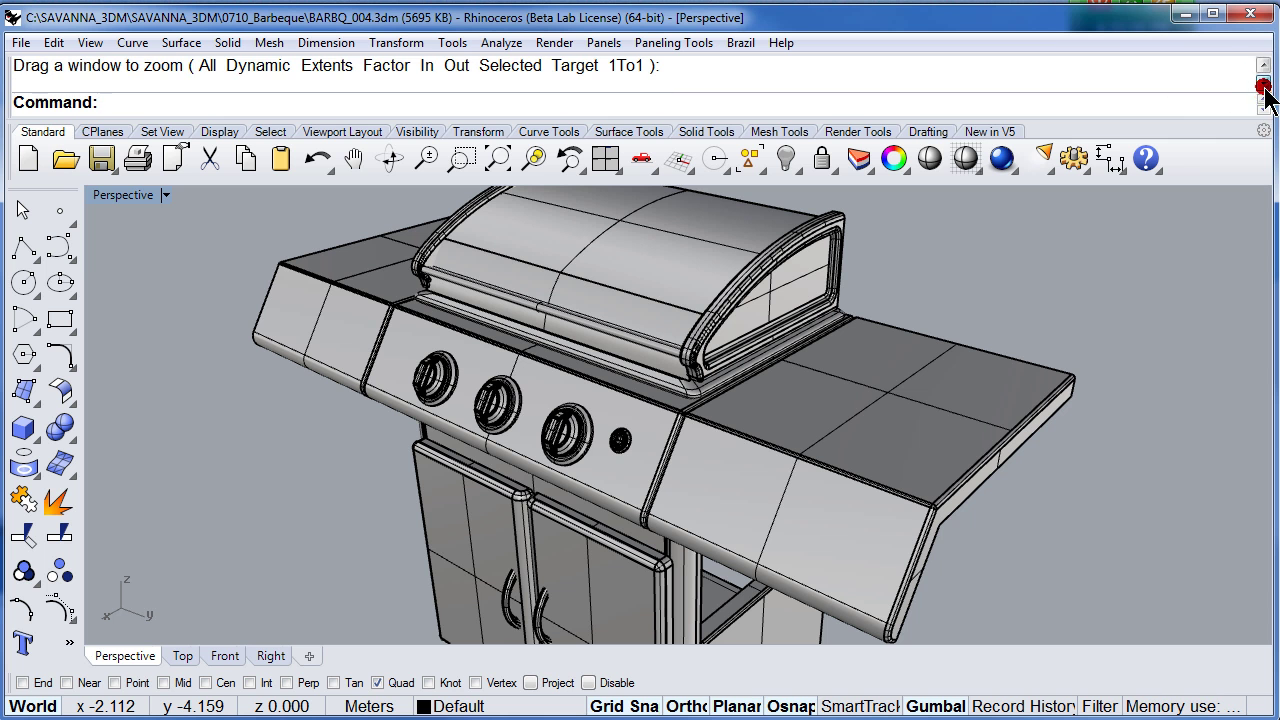
click(1264, 86)
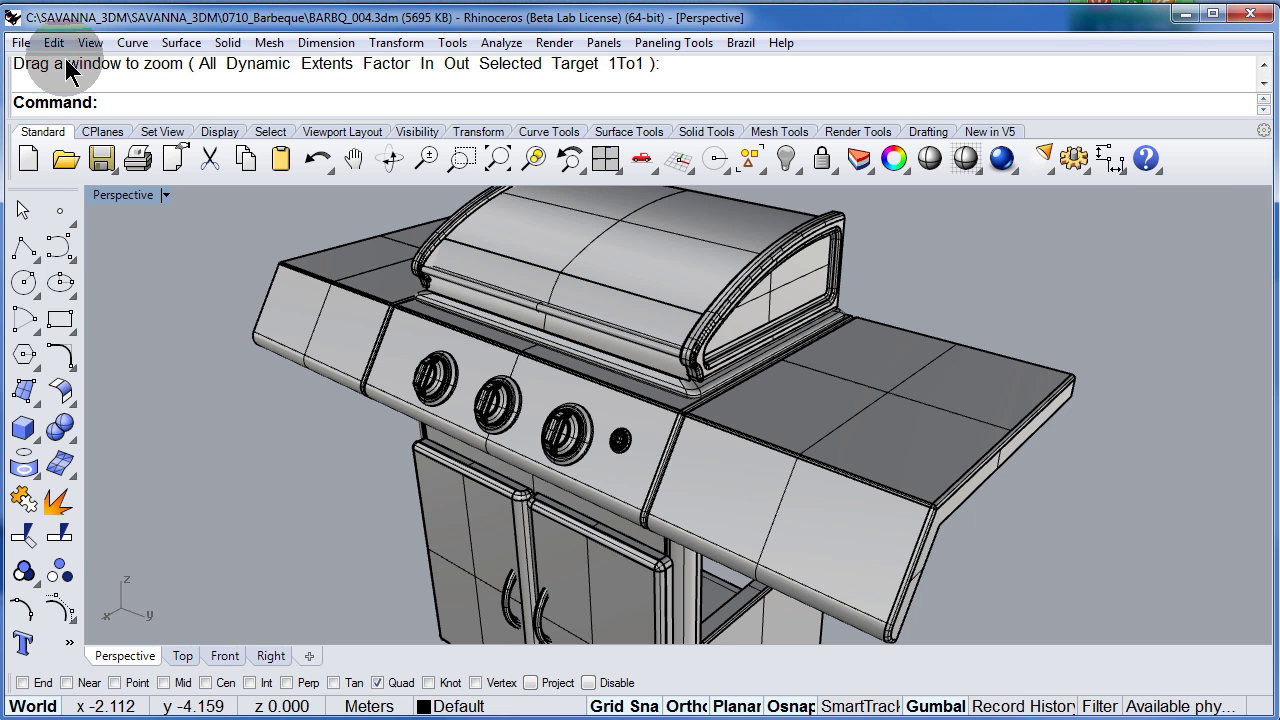
Run Zoom with the Extents option to show the entire grill.
click(128, 108)
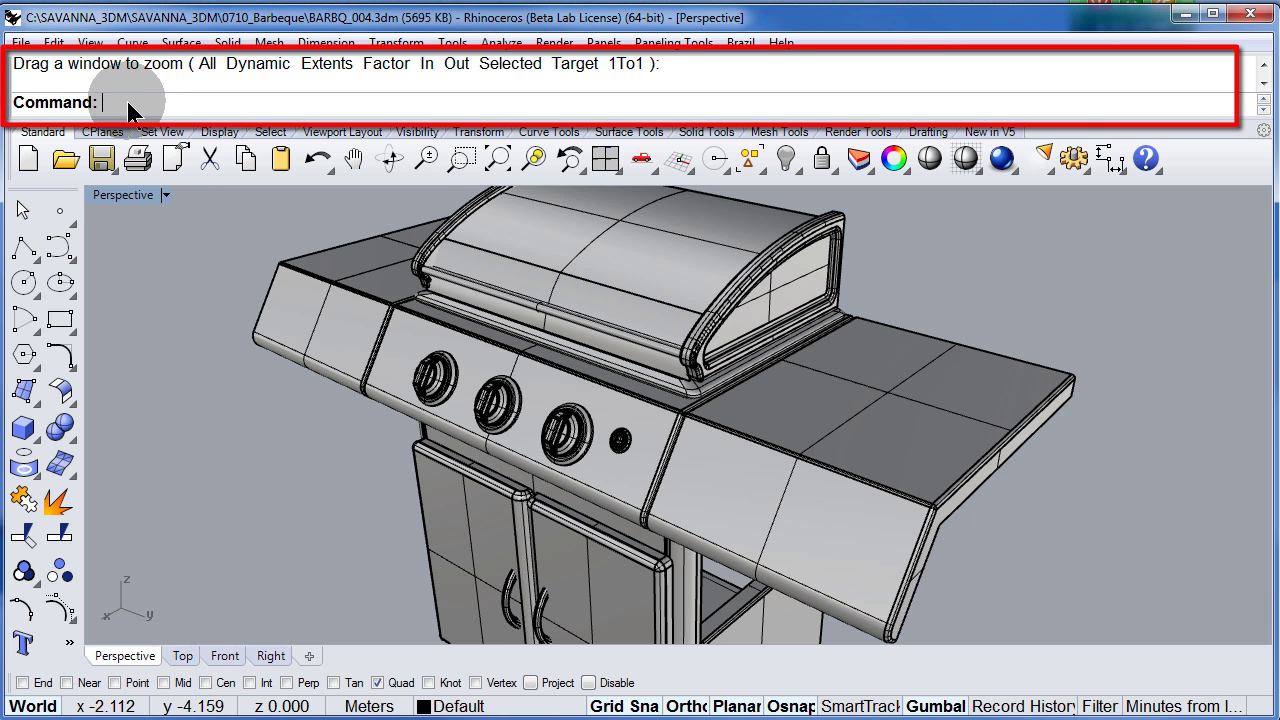
text(Zoom)
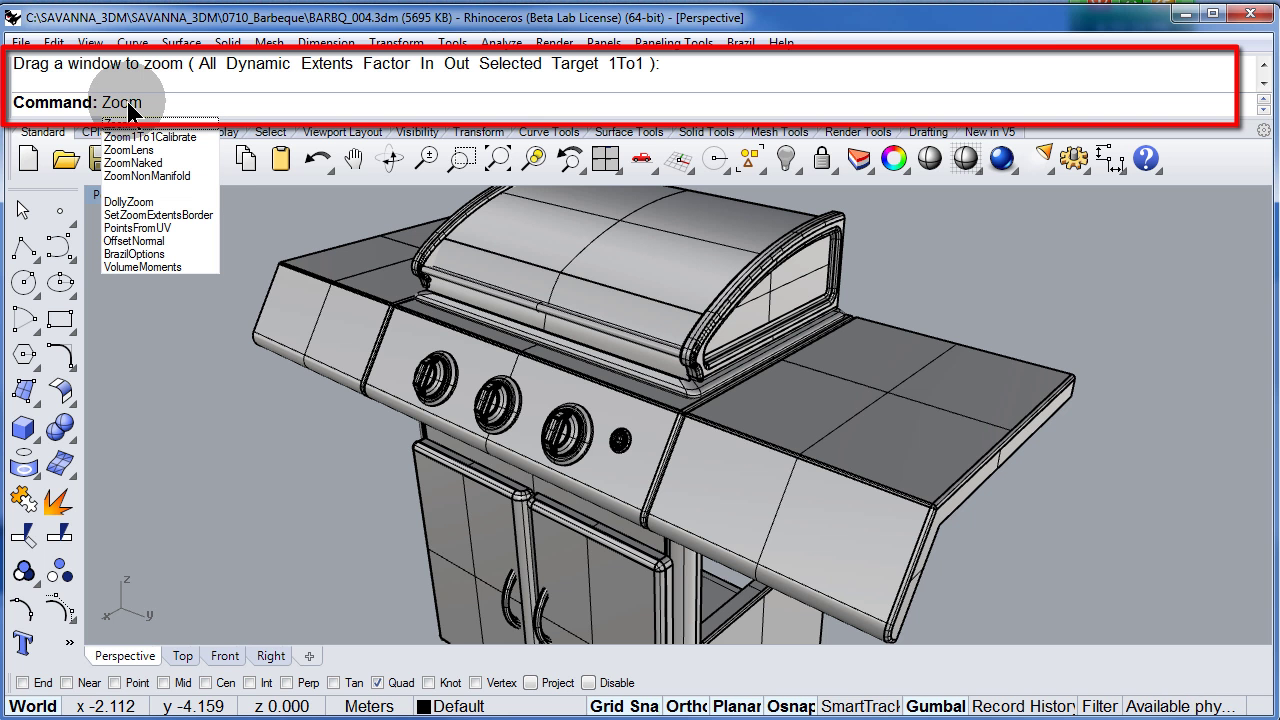
key(Return)
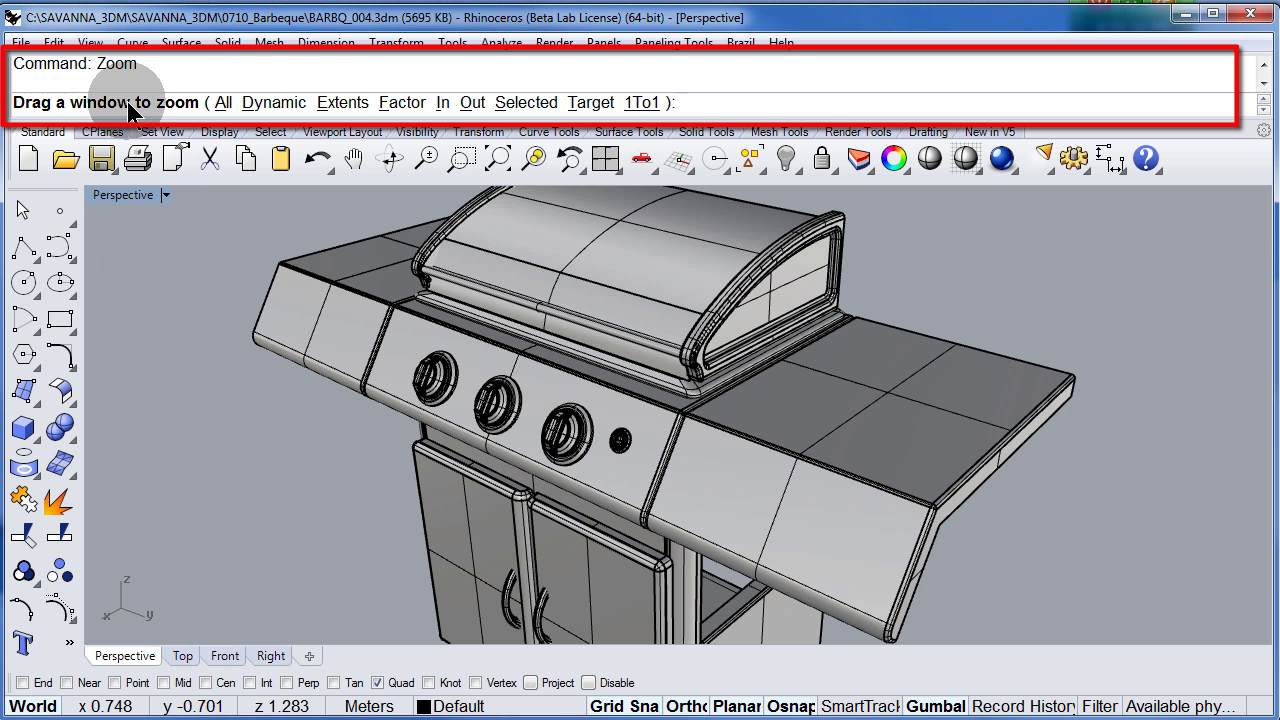
click(340, 104)
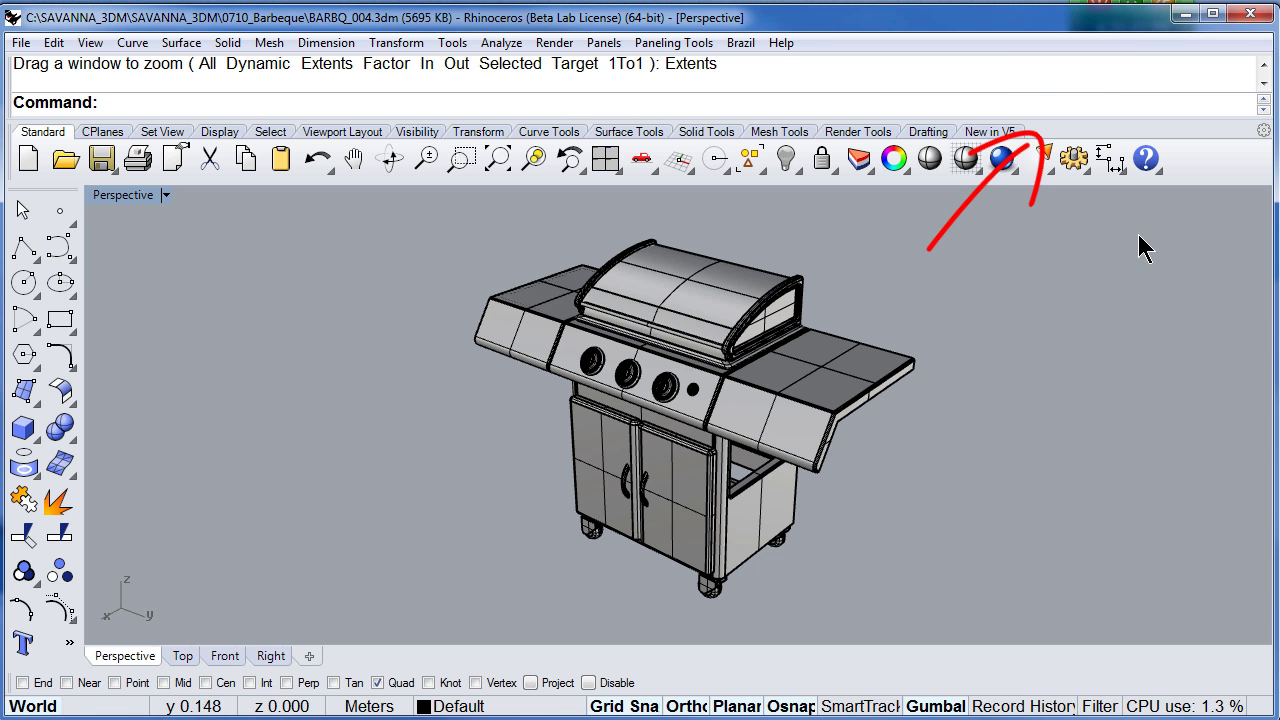
right_click(1051, 129)
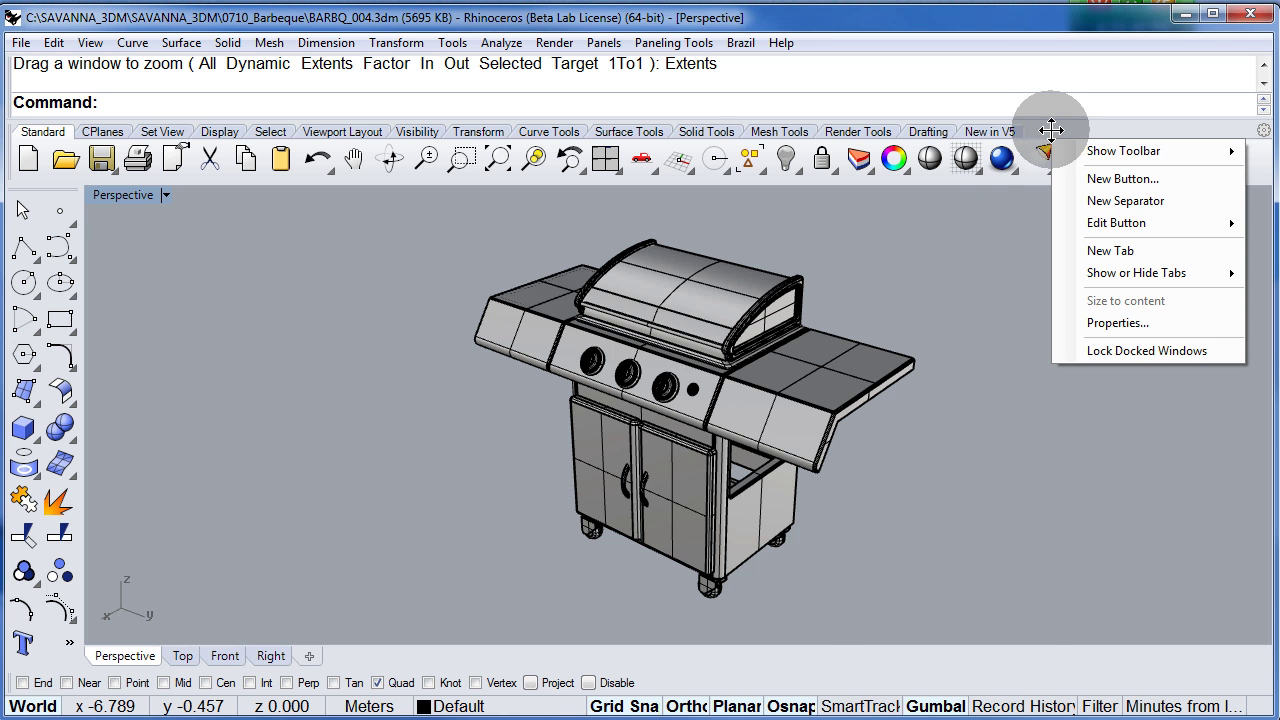
mouse_move(1105, 158)
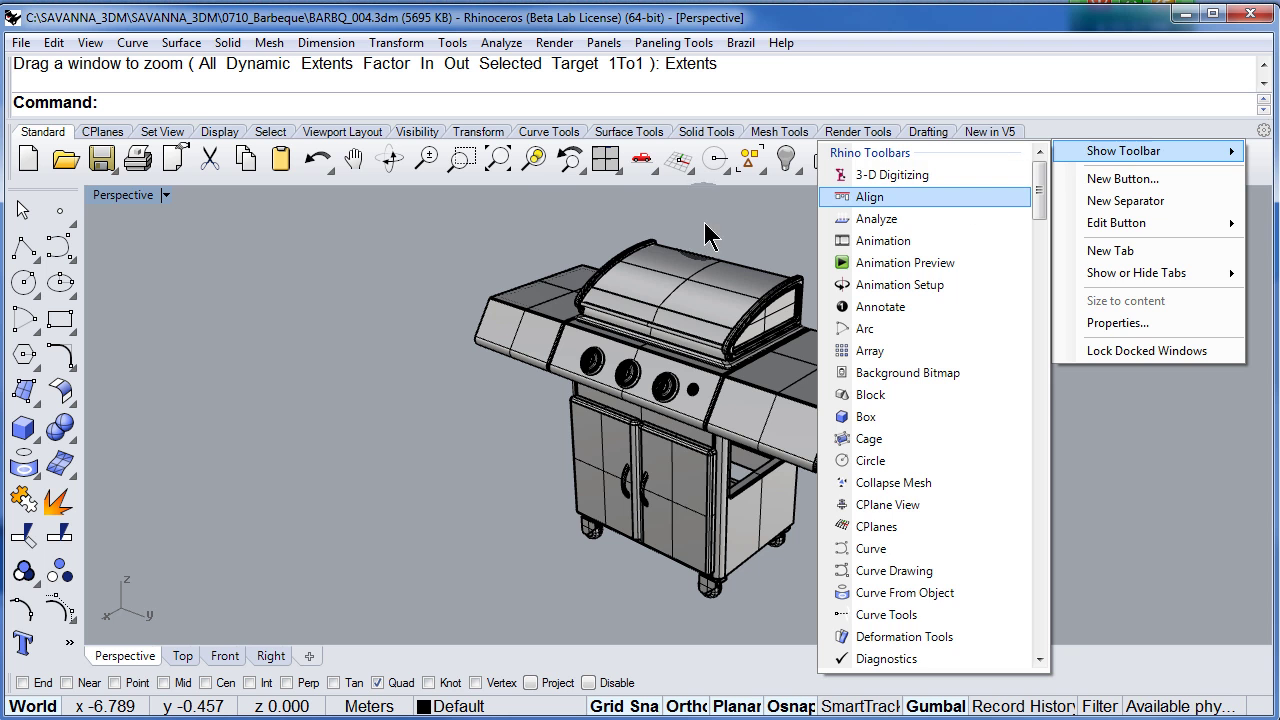
click(440, 245)
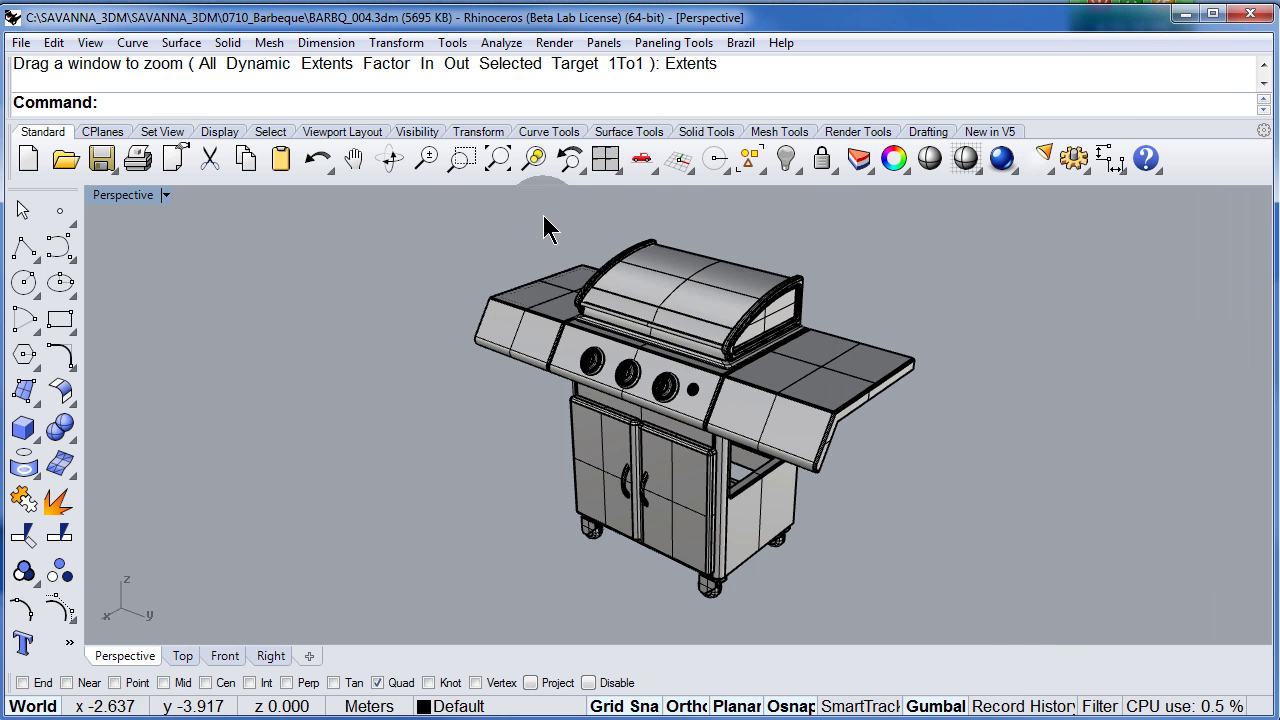
Switch to four viewports and activate Top, Front, Right, then Perspective in turn.
click(606, 162)
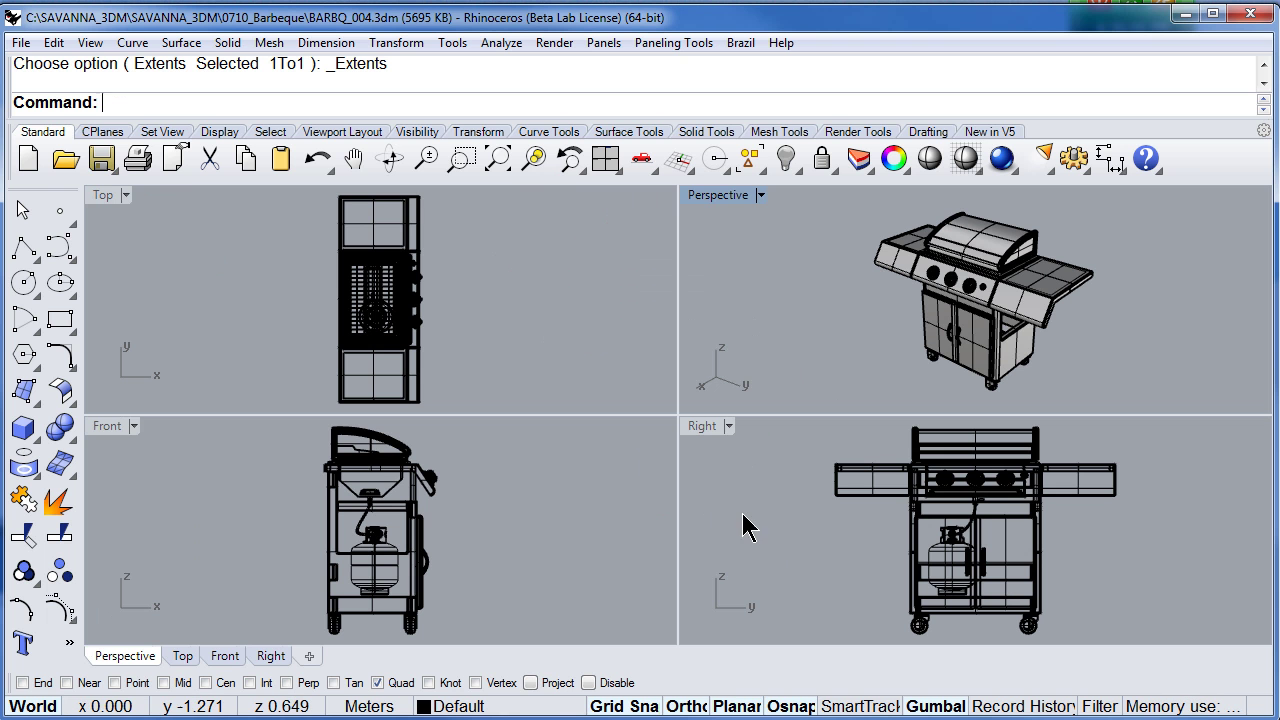
click(100, 197)
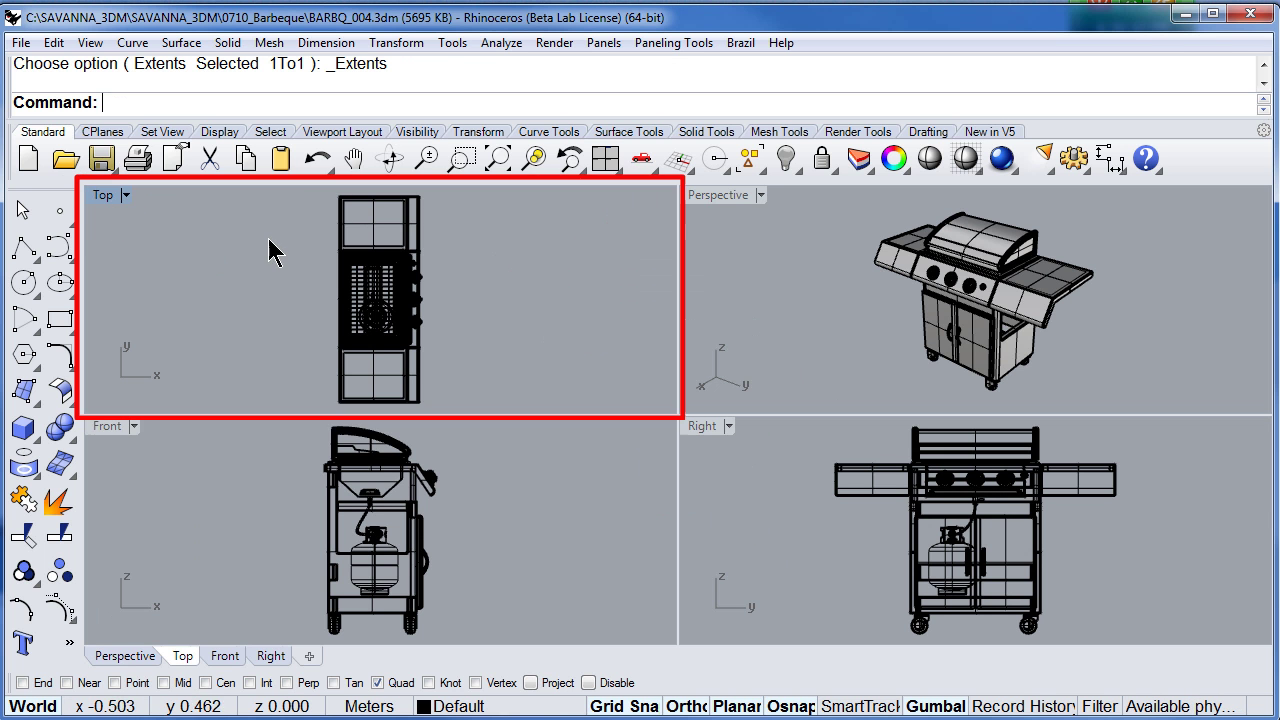
click(108, 427)
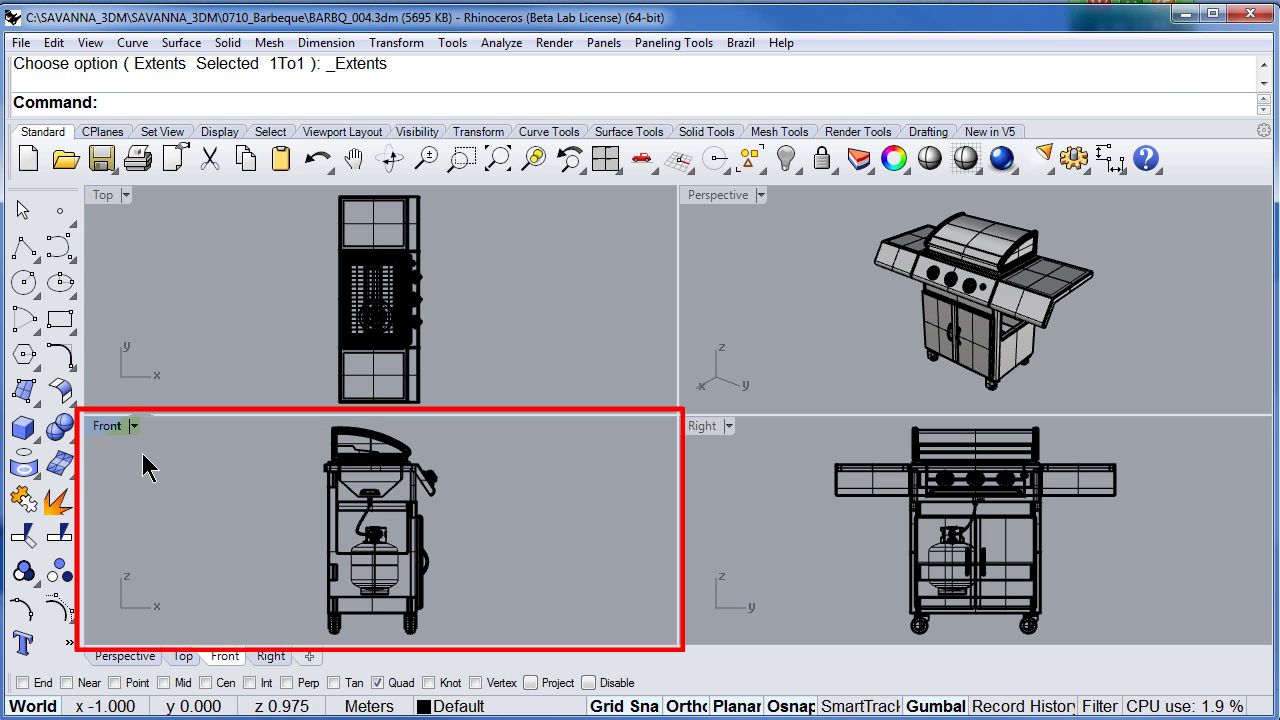
click(702, 428)
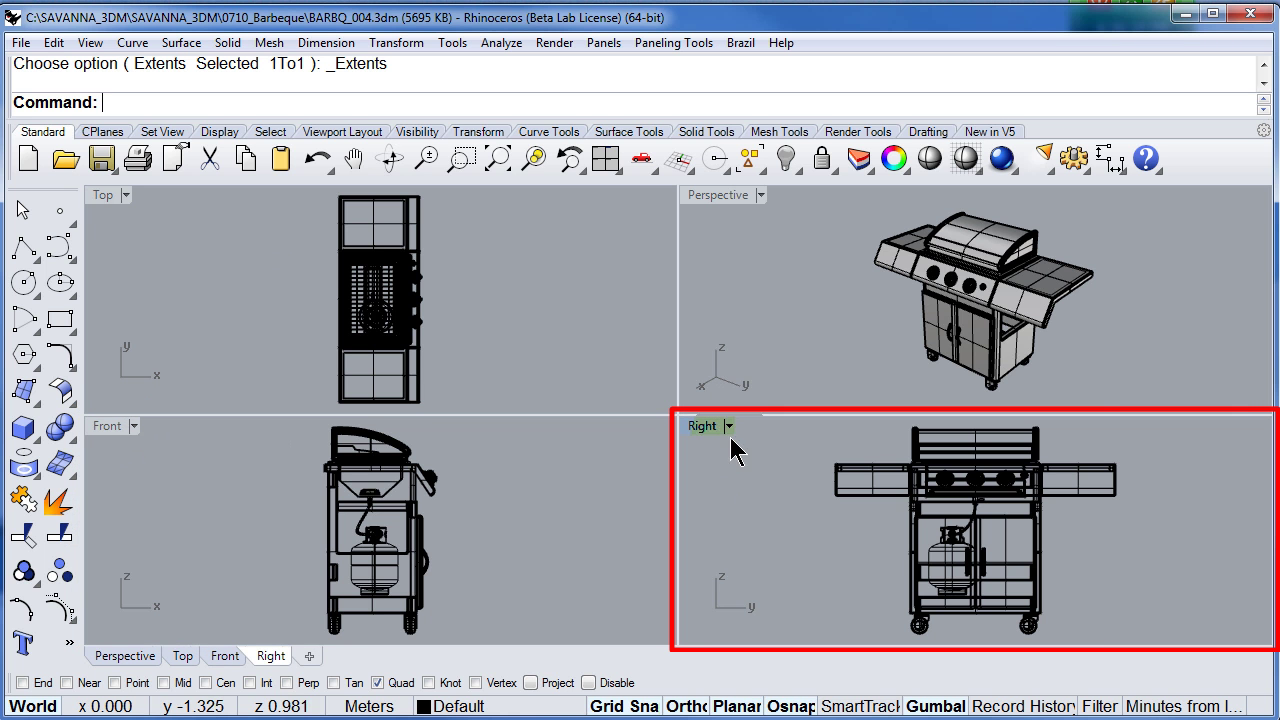
click(716, 196)
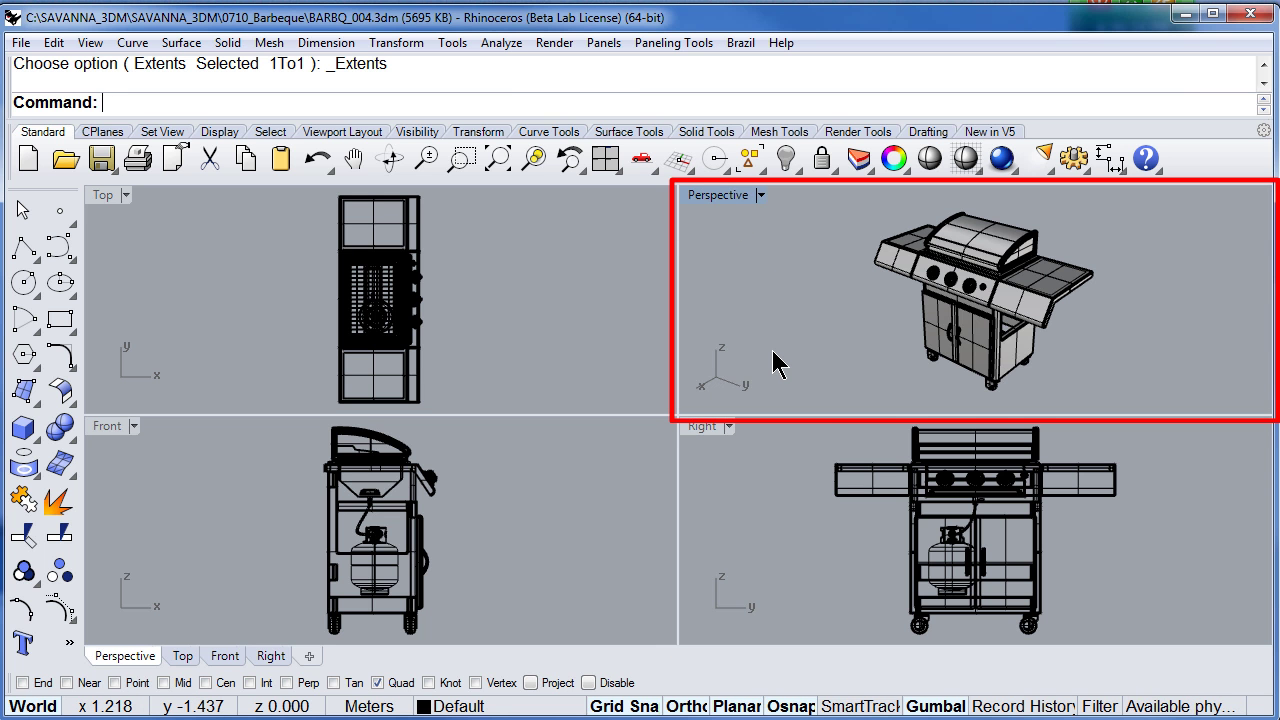
Browse the Perspective viewport's options menu, then open the Top viewport's display mode menu.
click(761, 196)
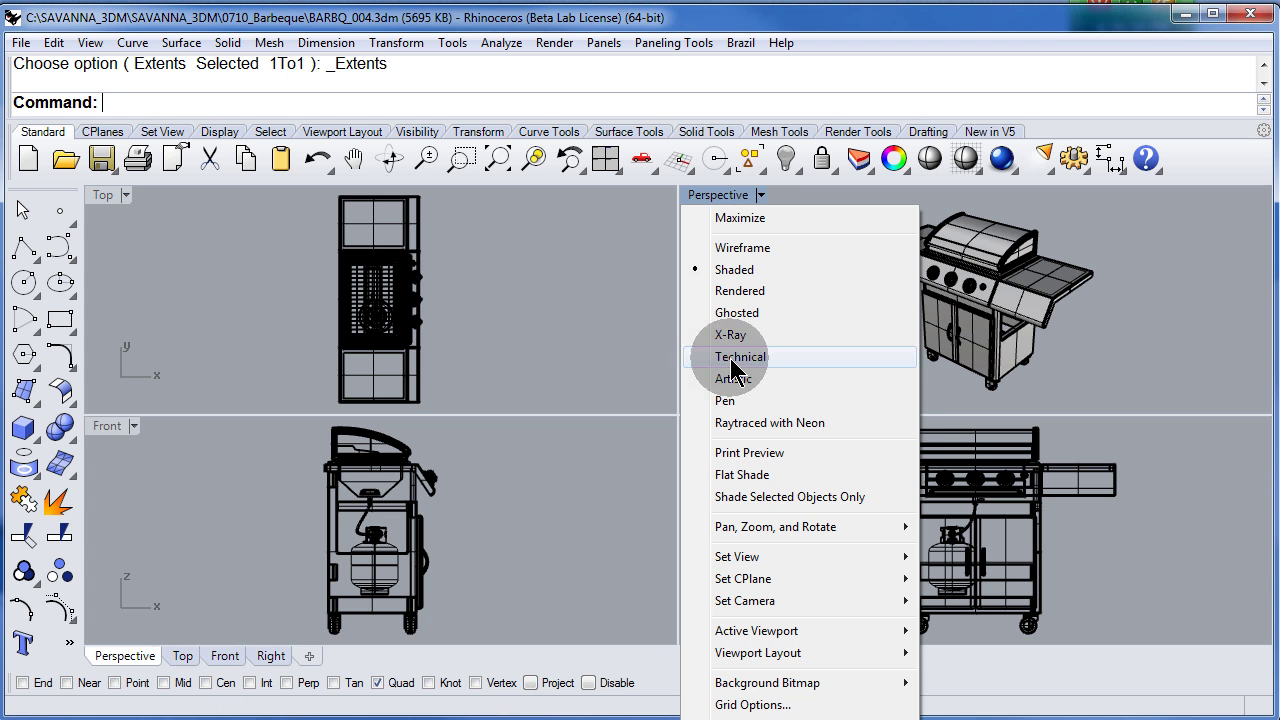
click(784, 207)
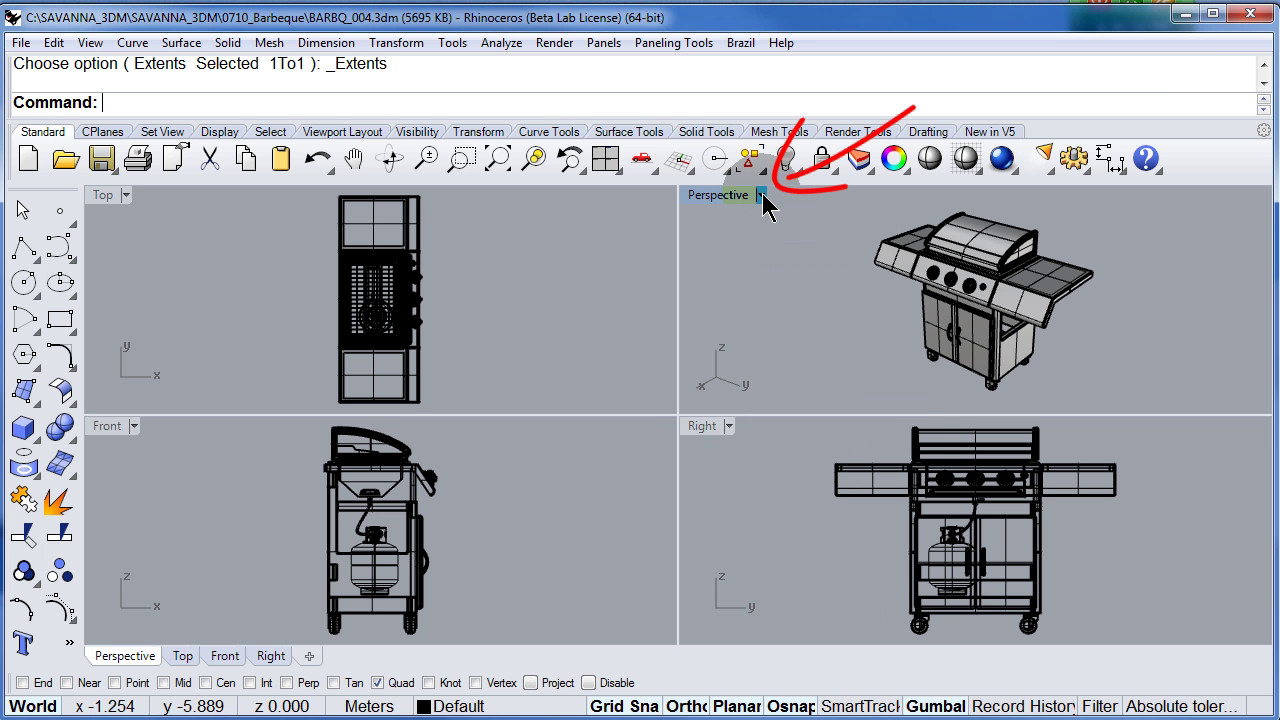
click(762, 196)
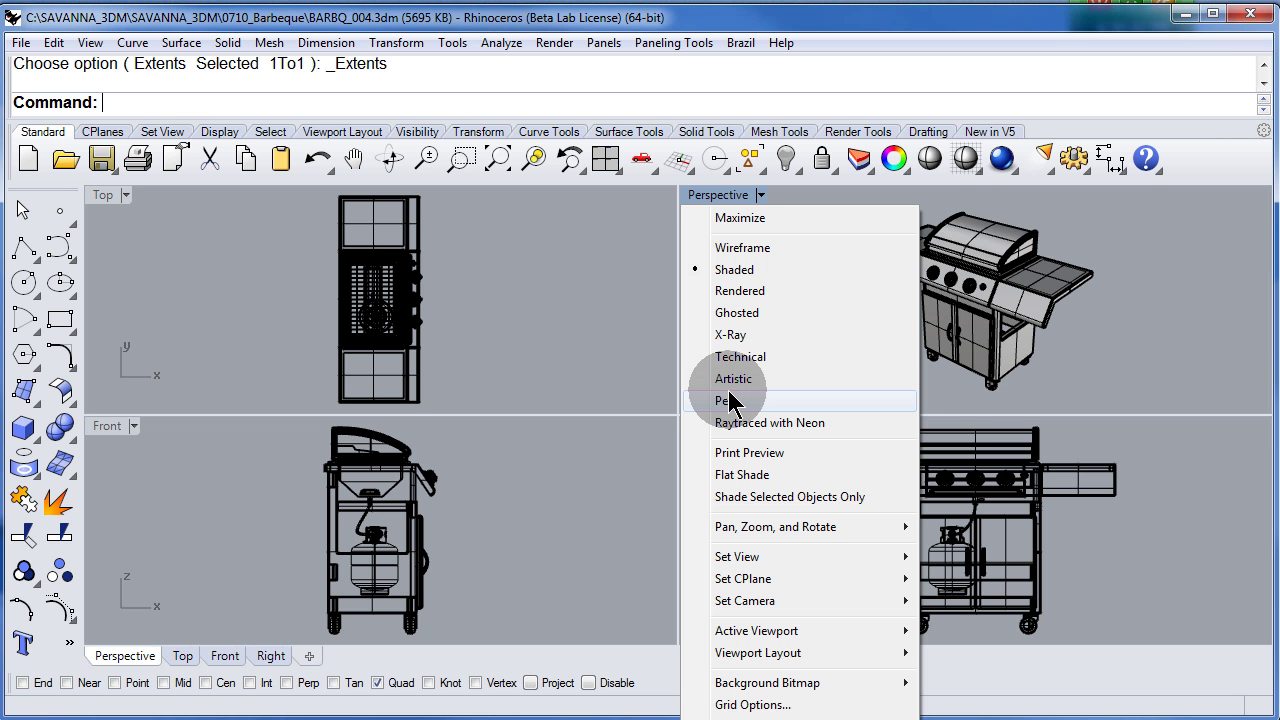
click(201, 238)
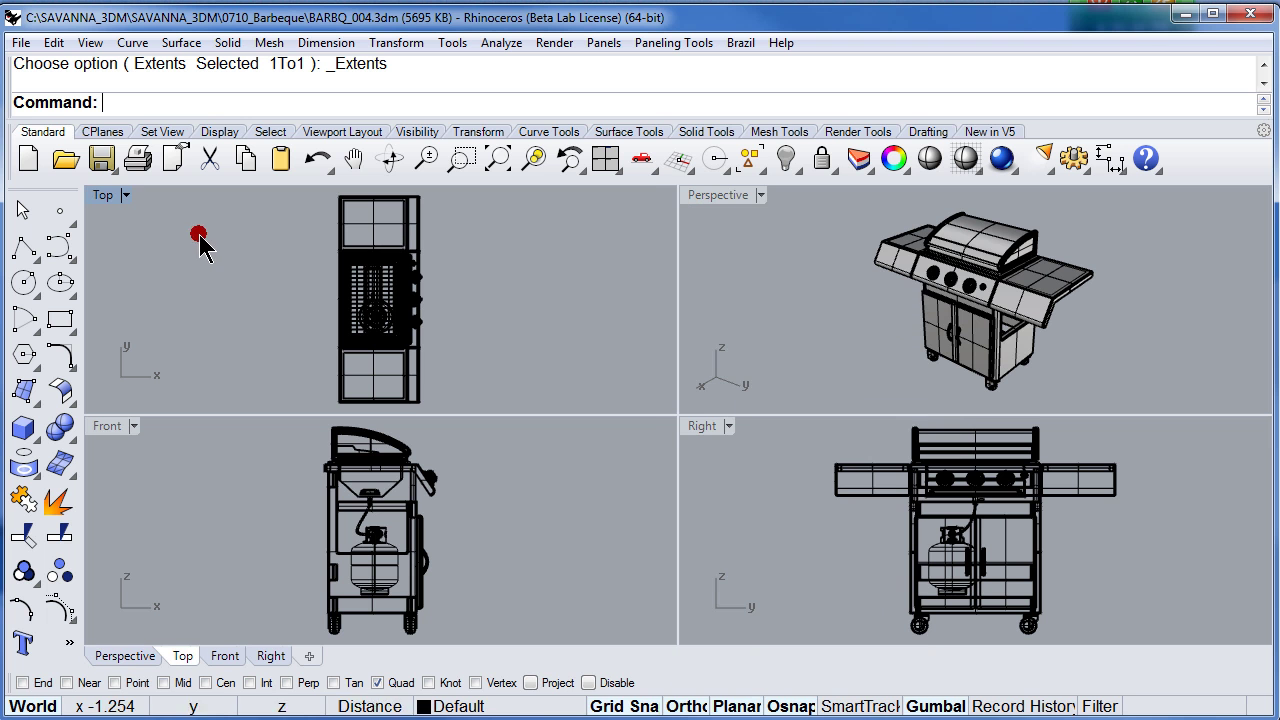
click(105, 197)
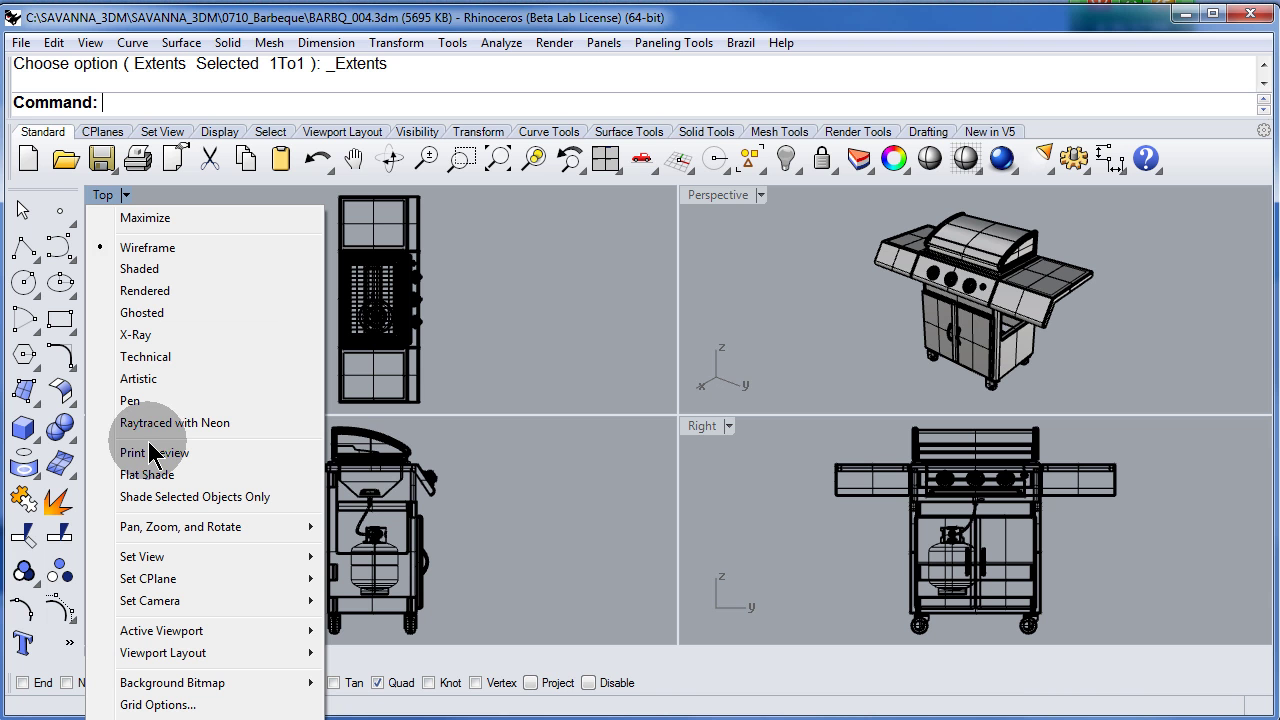
click(741, 273)
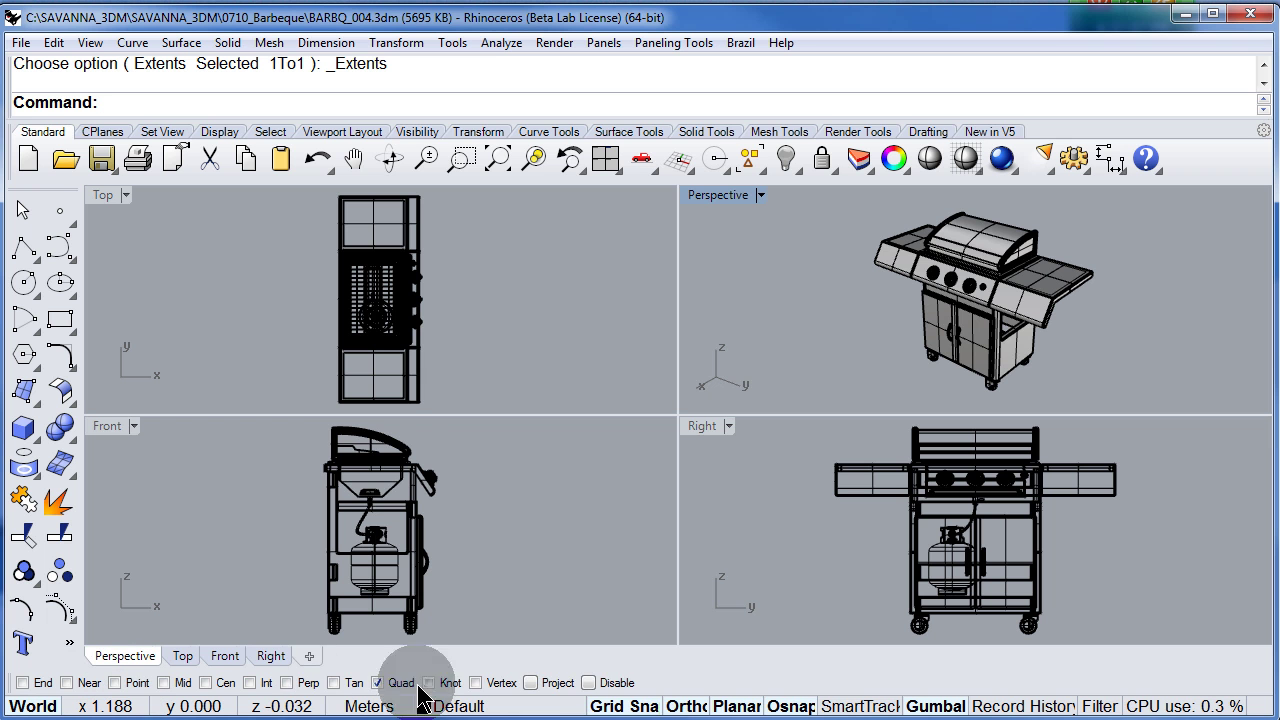
click(790, 706)
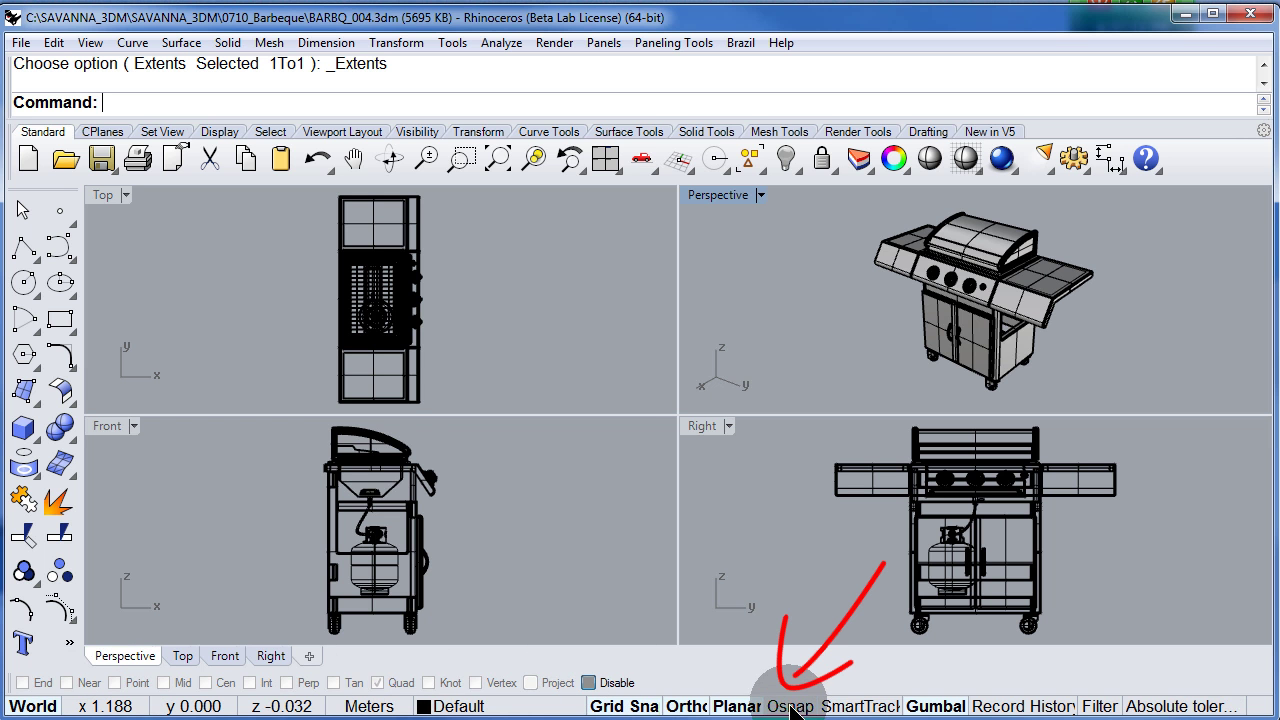
click(790, 706)
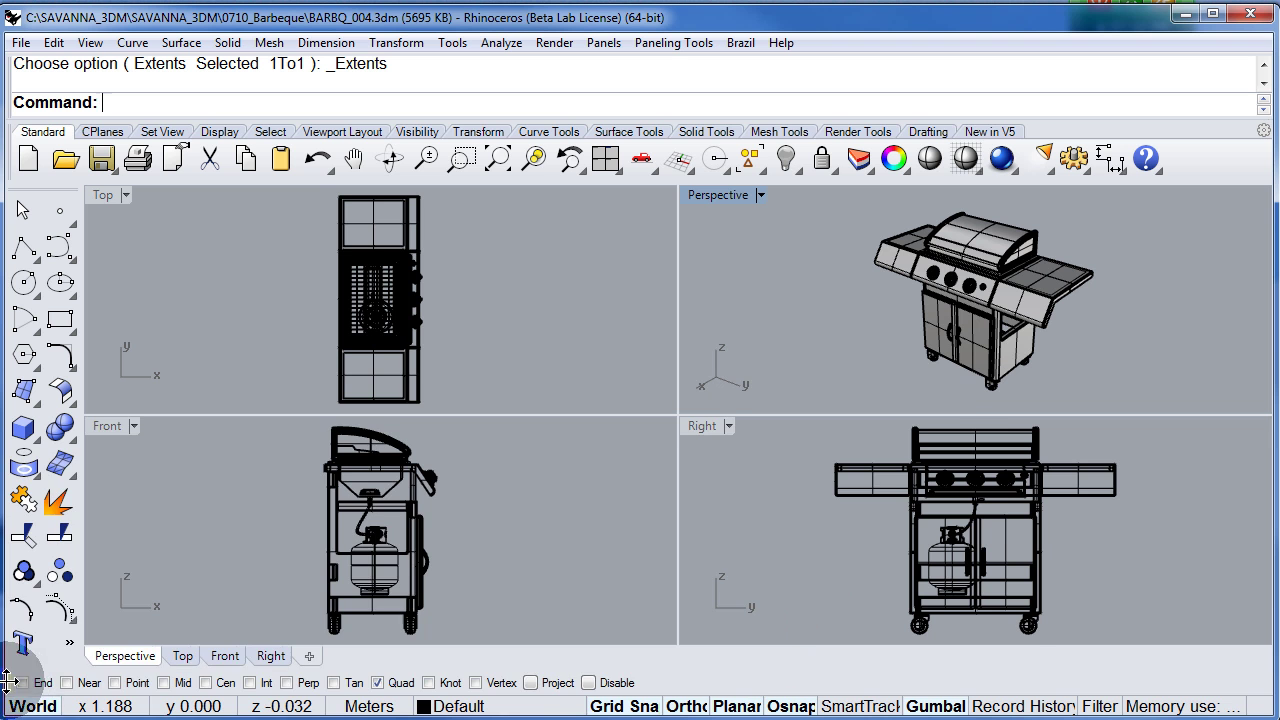
drag(7, 682, 375, 350)
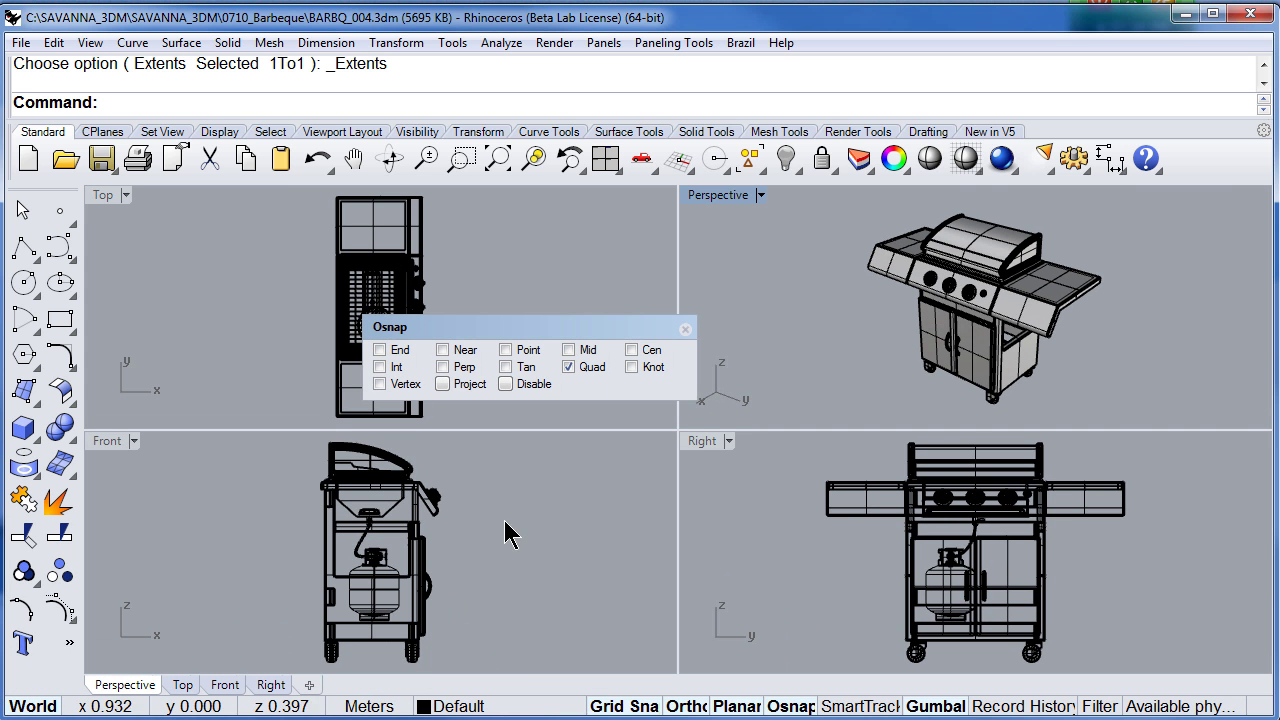
click(504, 328)
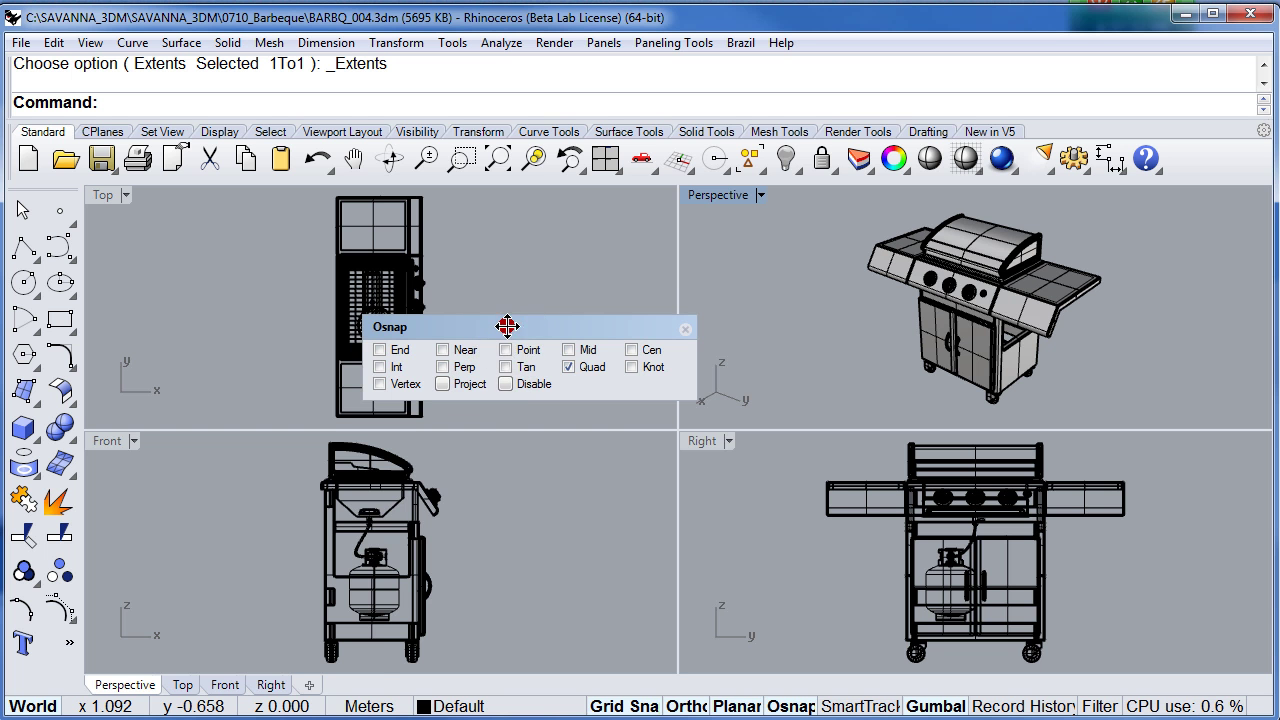
drag(508, 326, 186, 694)
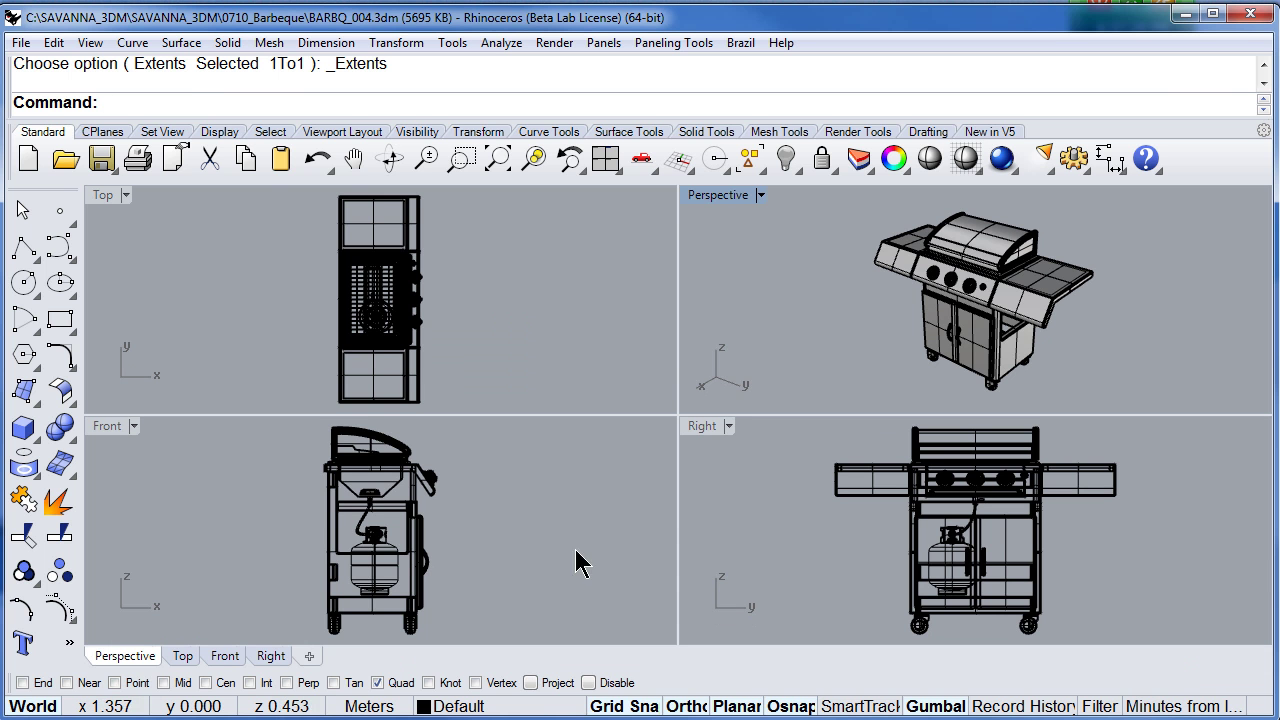
Open the Transform menu and expand its Orient submenu.
click(157, 75)
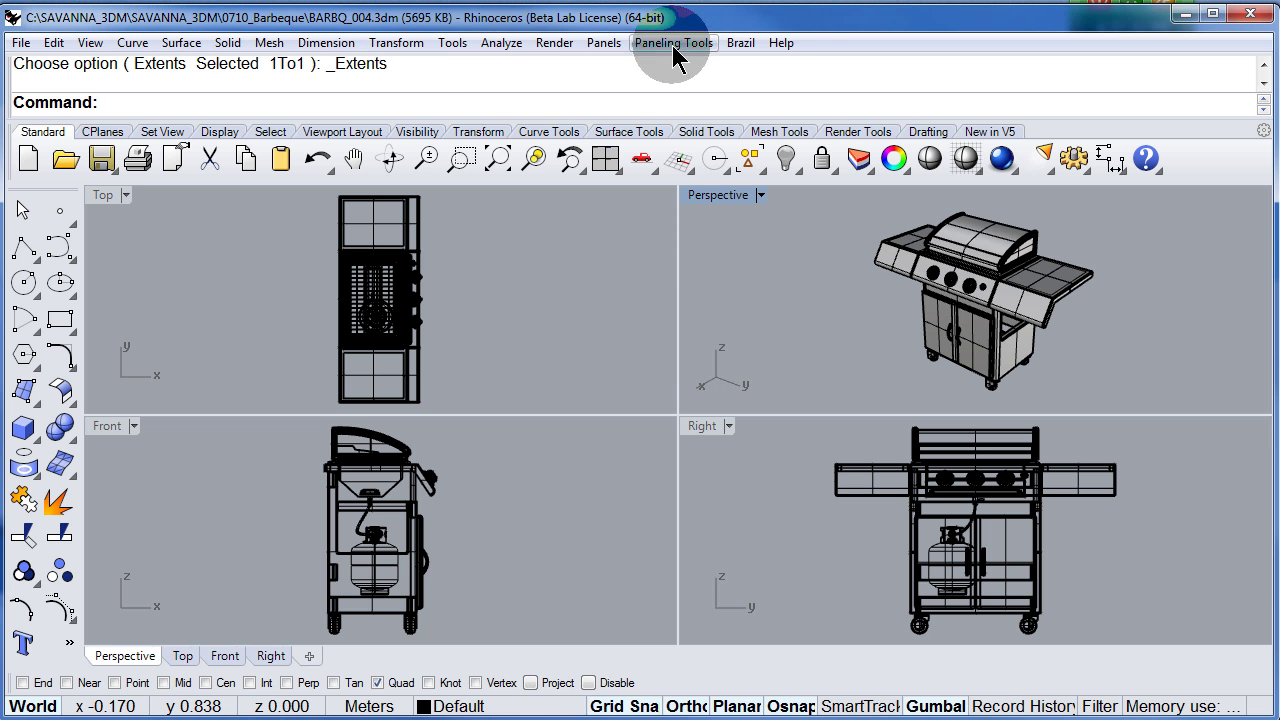
click(393, 44)
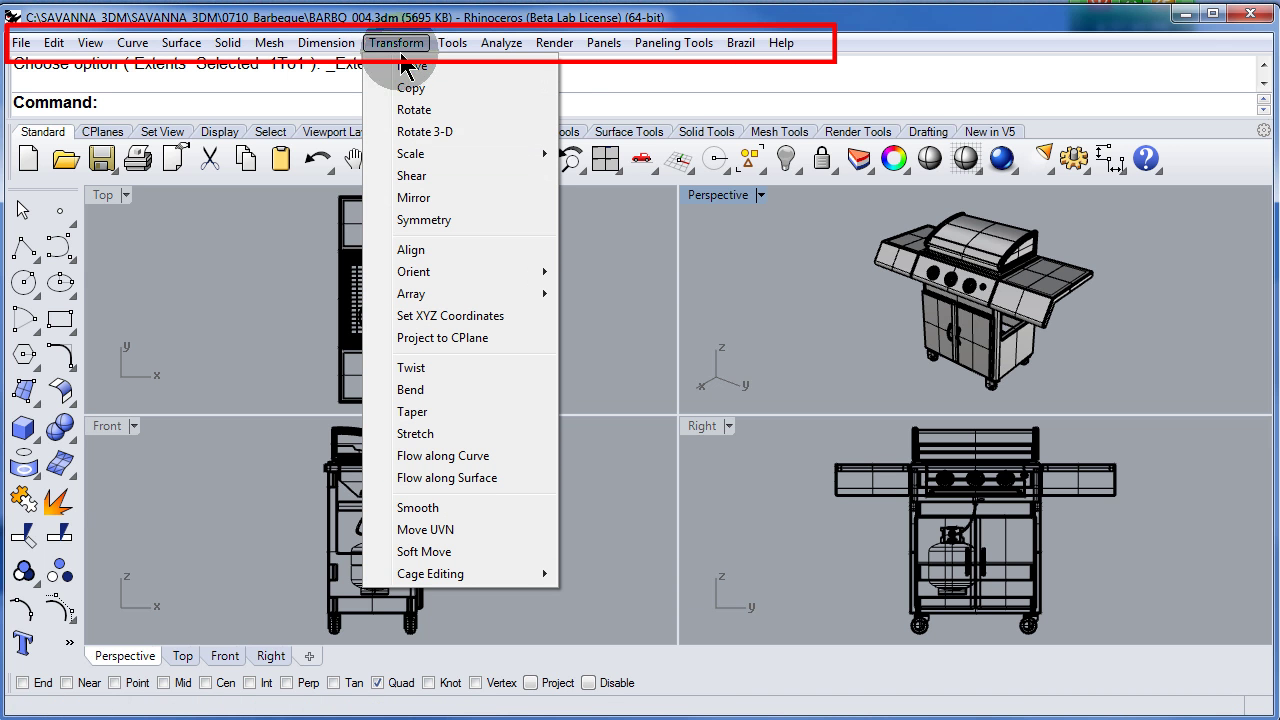
mouse_move(403, 272)
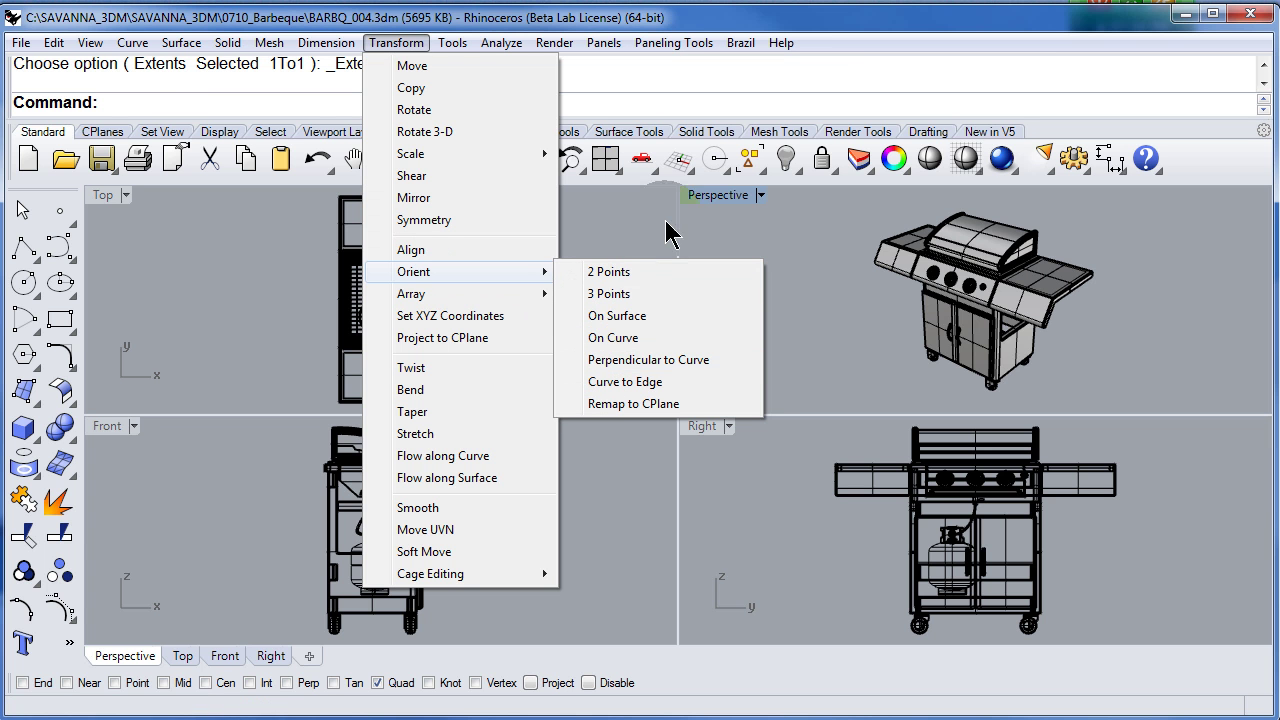
Close the Transform menu and activate the Top, Perspective and Front viewports in turn.
click(702, 228)
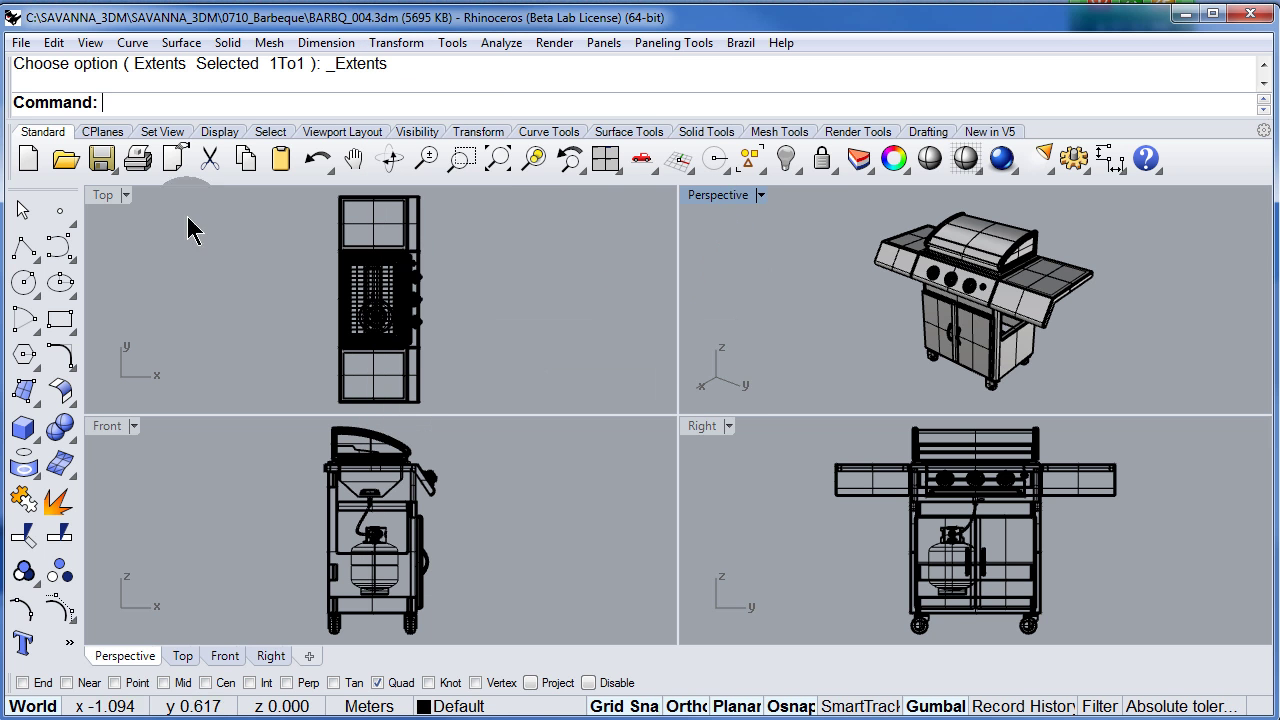
click(104, 196)
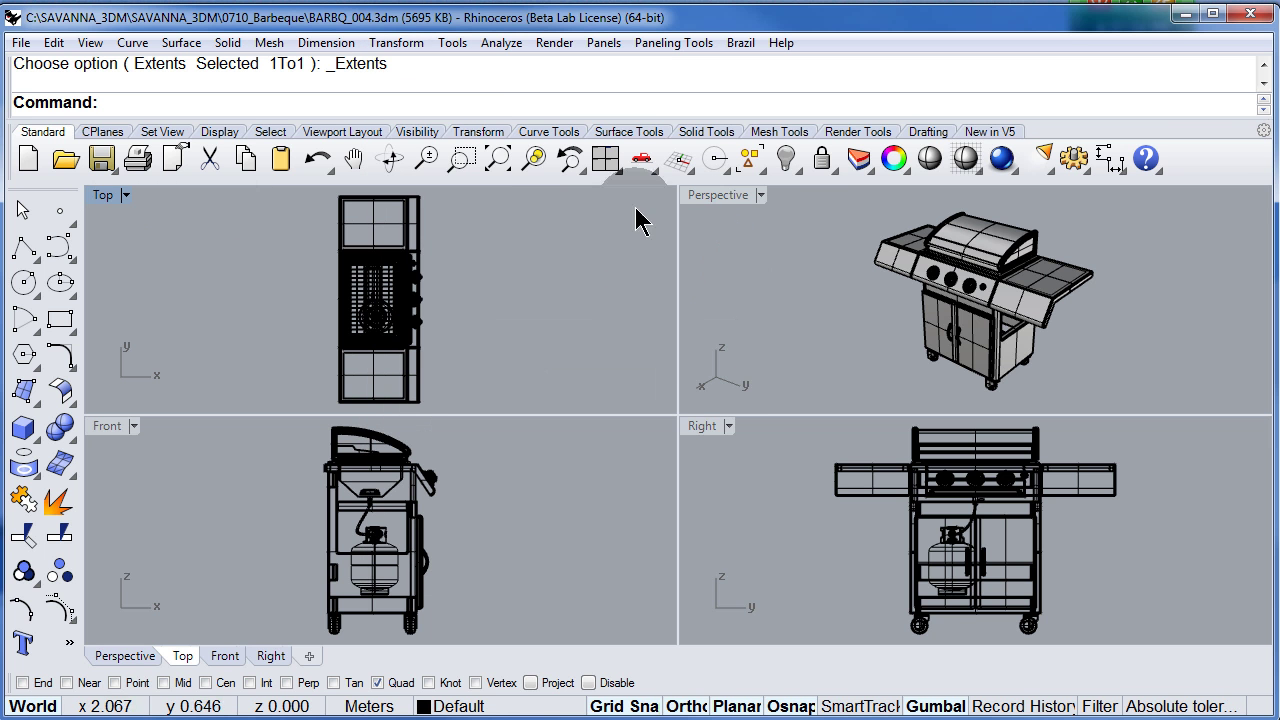
click(727, 205)
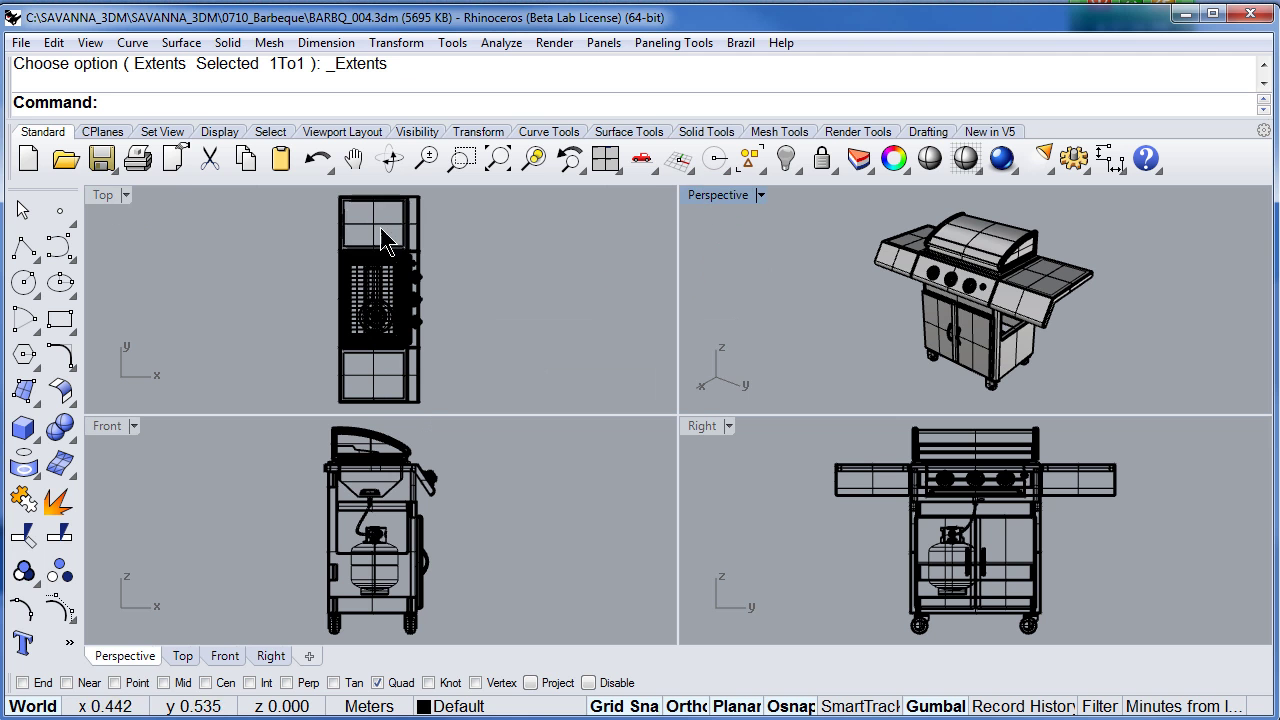
click(108, 205)
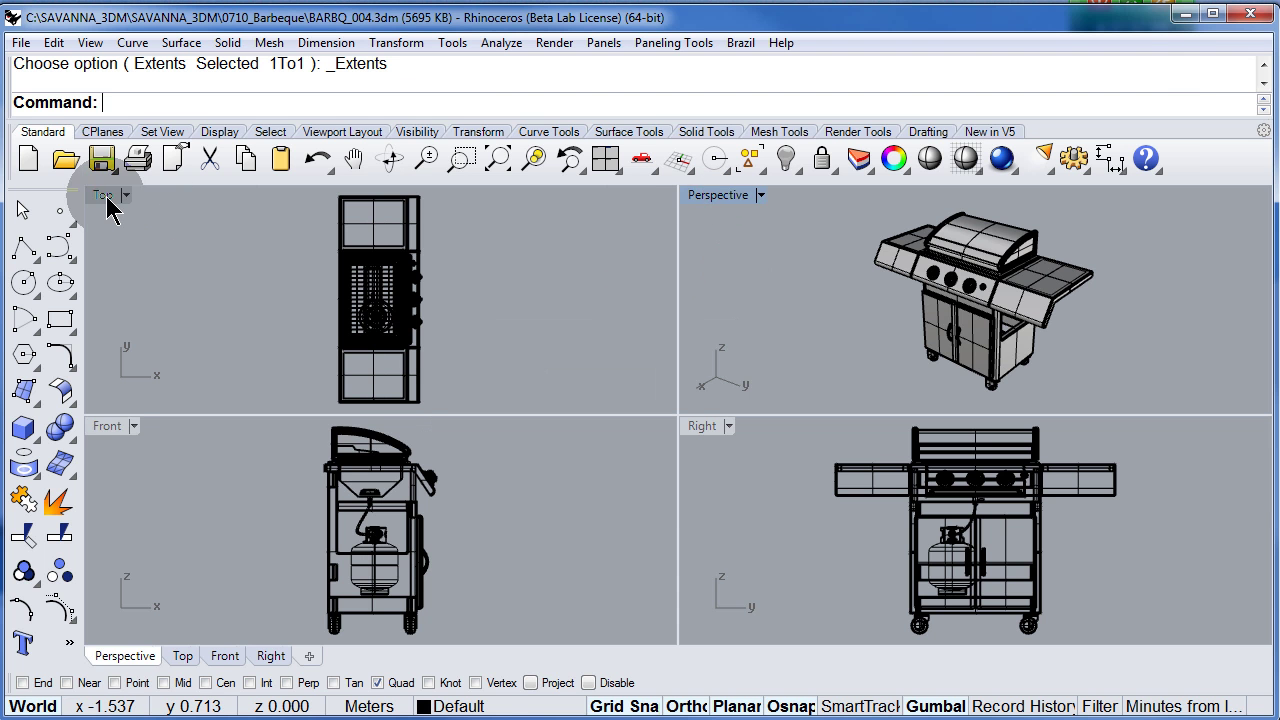
click(110, 435)
click(727, 198)
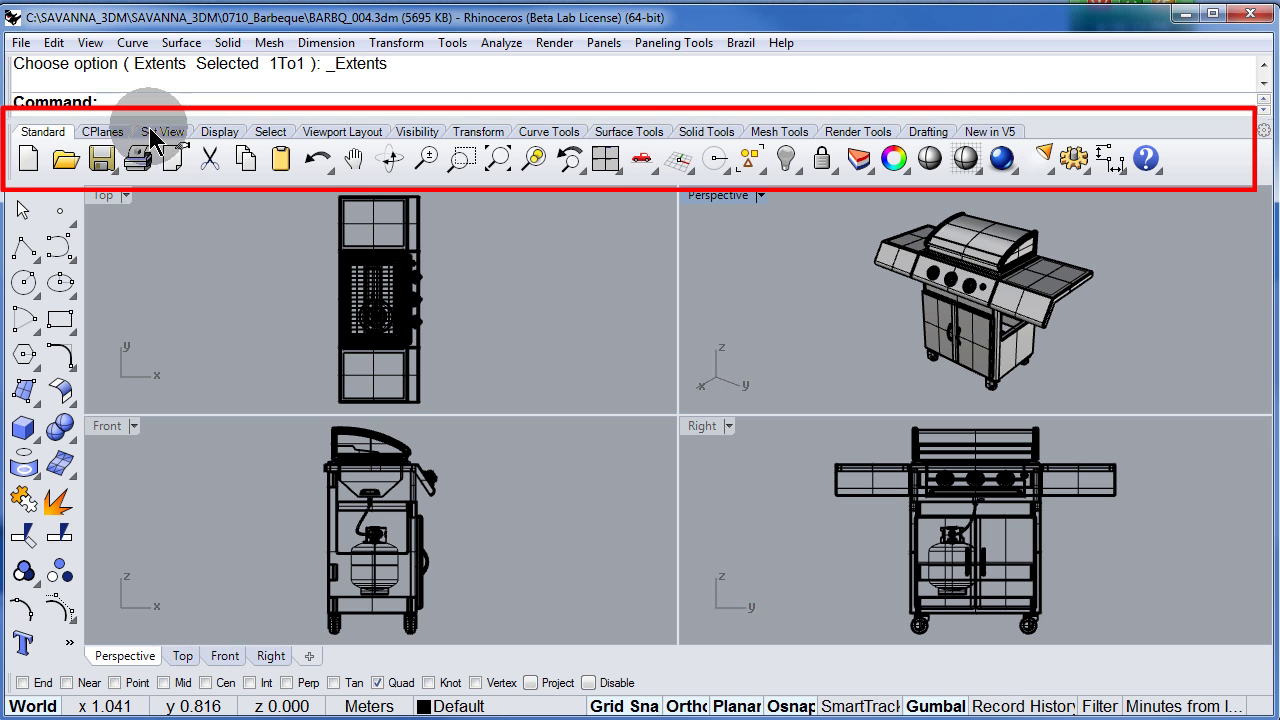
click(476, 133)
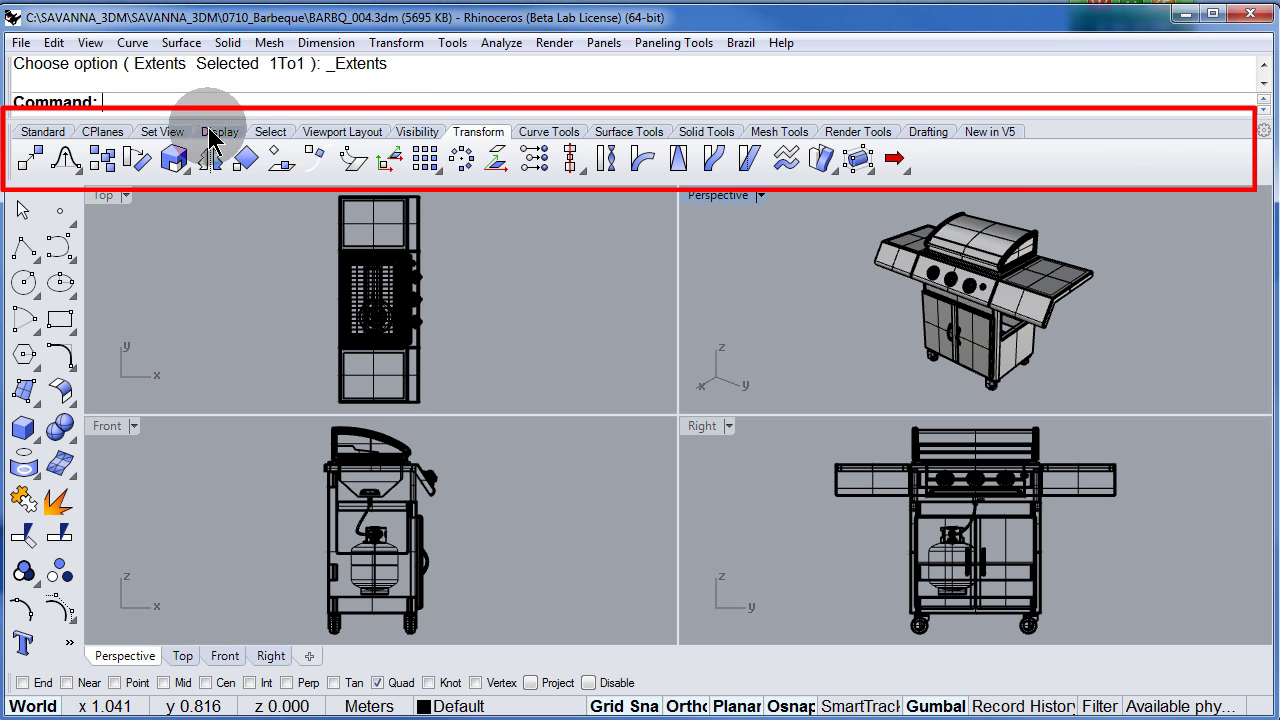
click(705, 133)
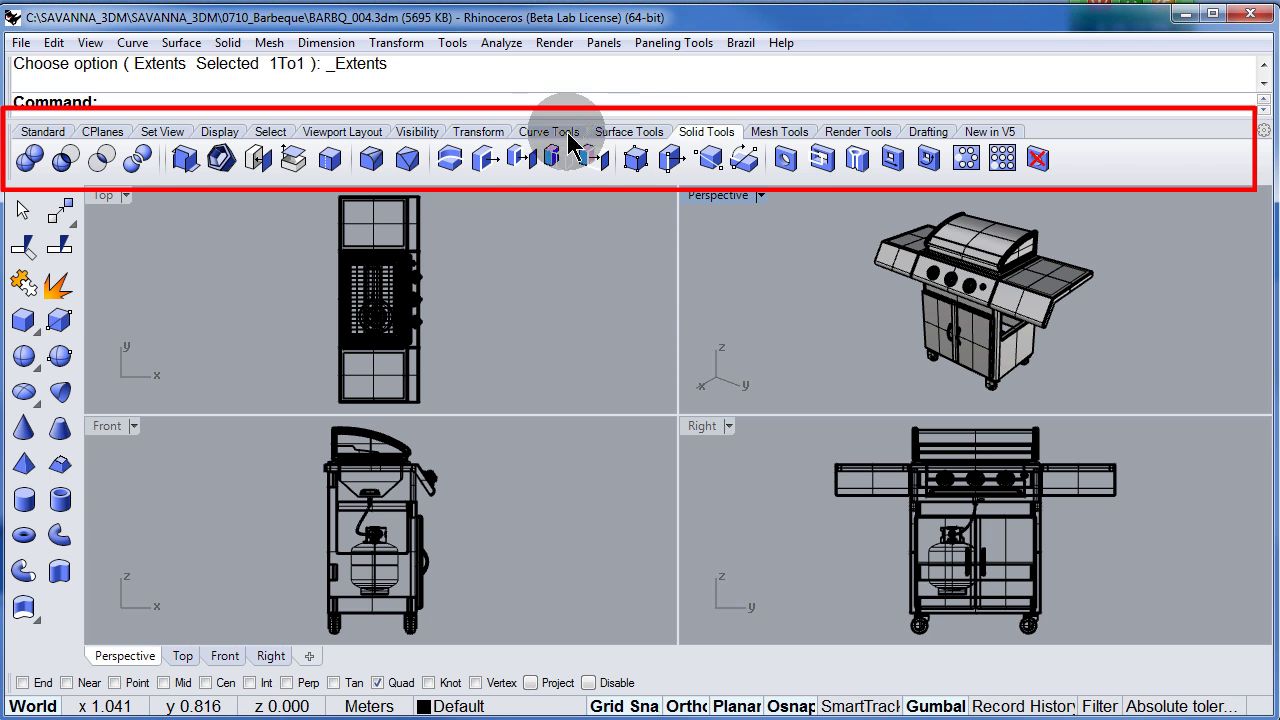
click(537, 137)
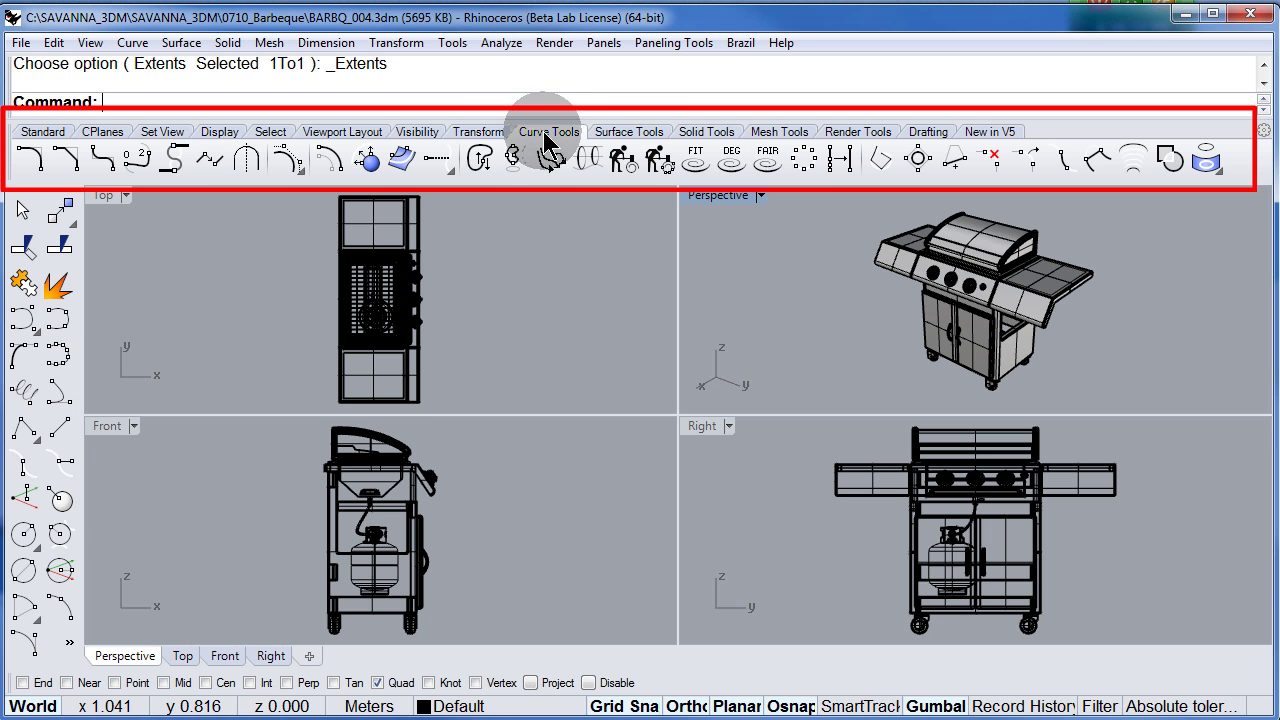
click(921, 137)
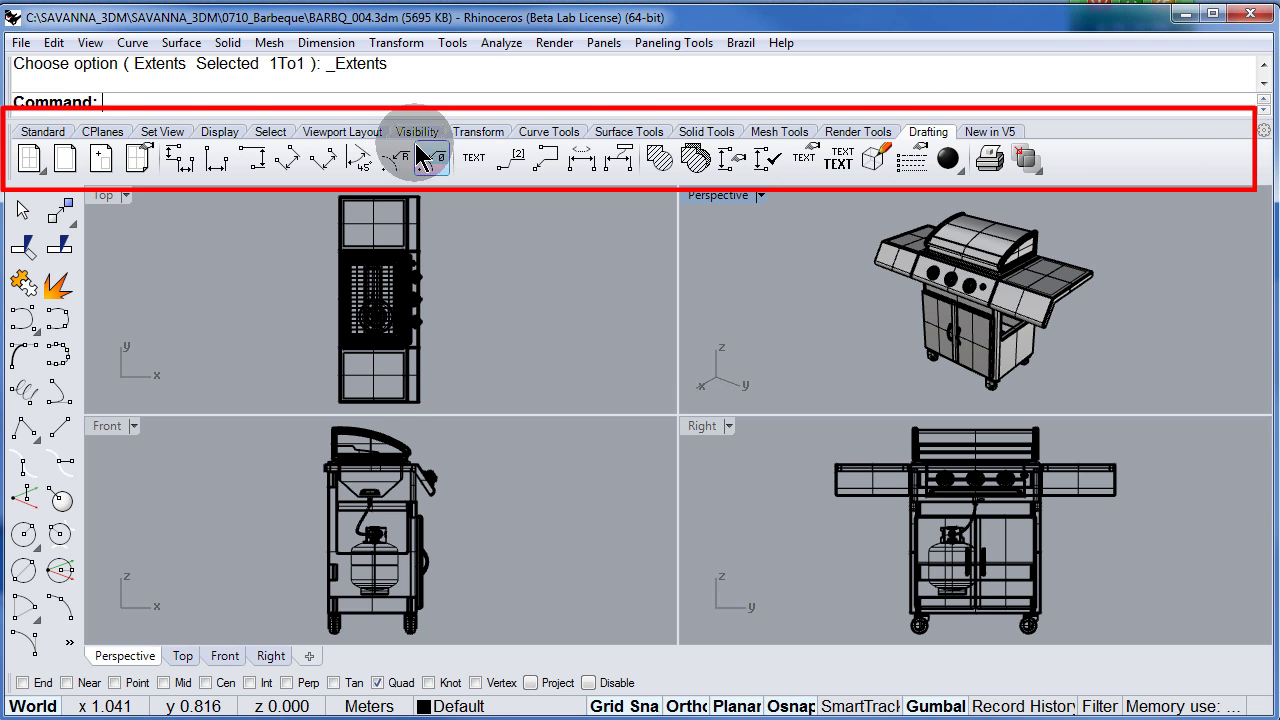
click(32, 132)
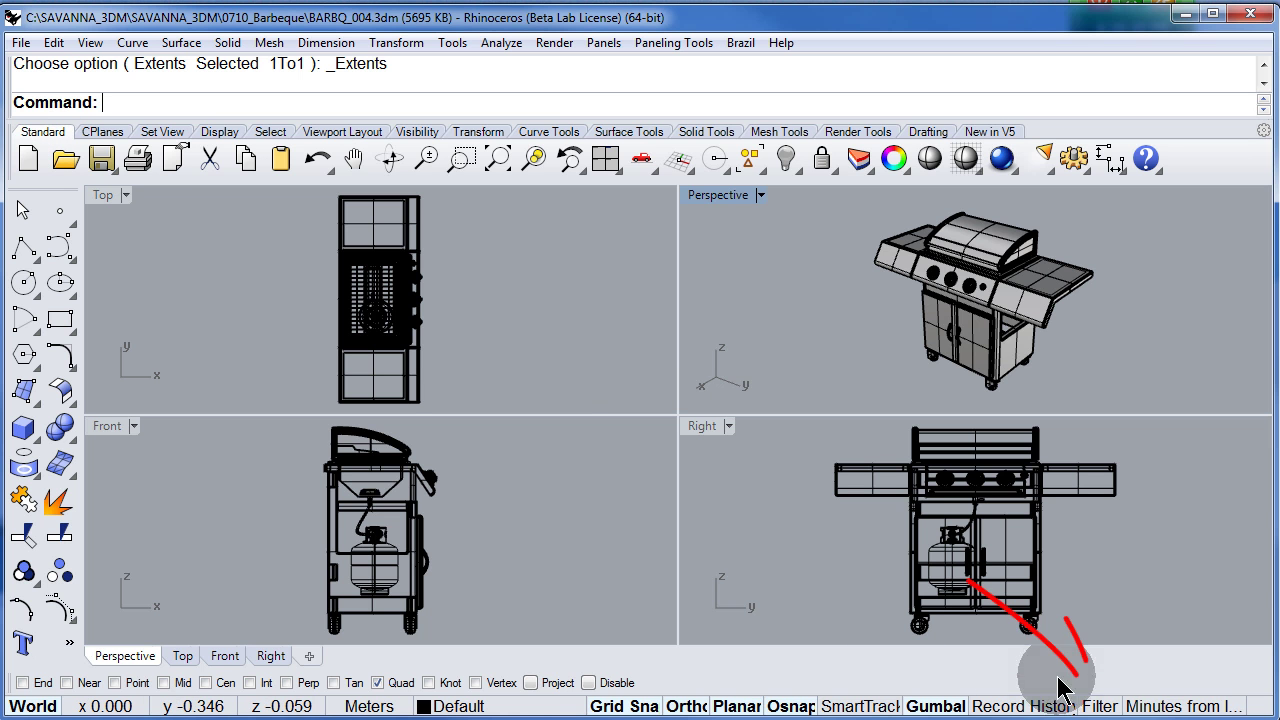
click(1152, 708)
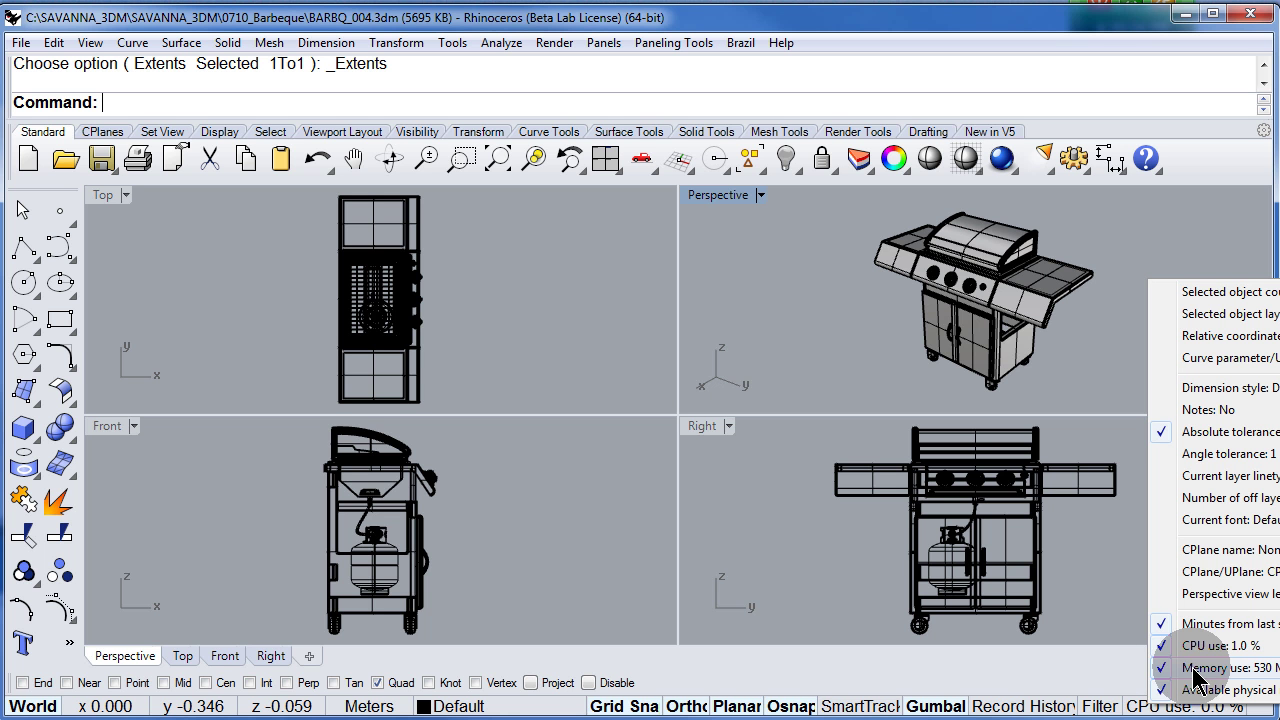
click(603, 355)
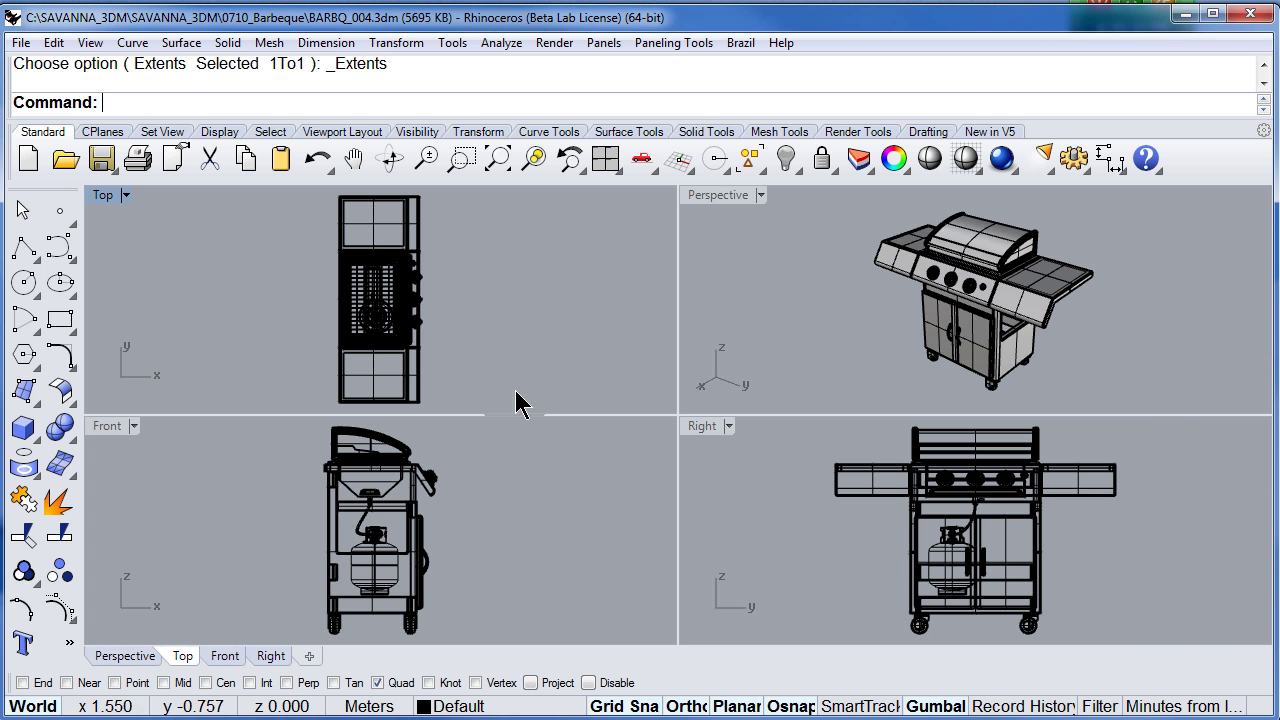
click(109, 211)
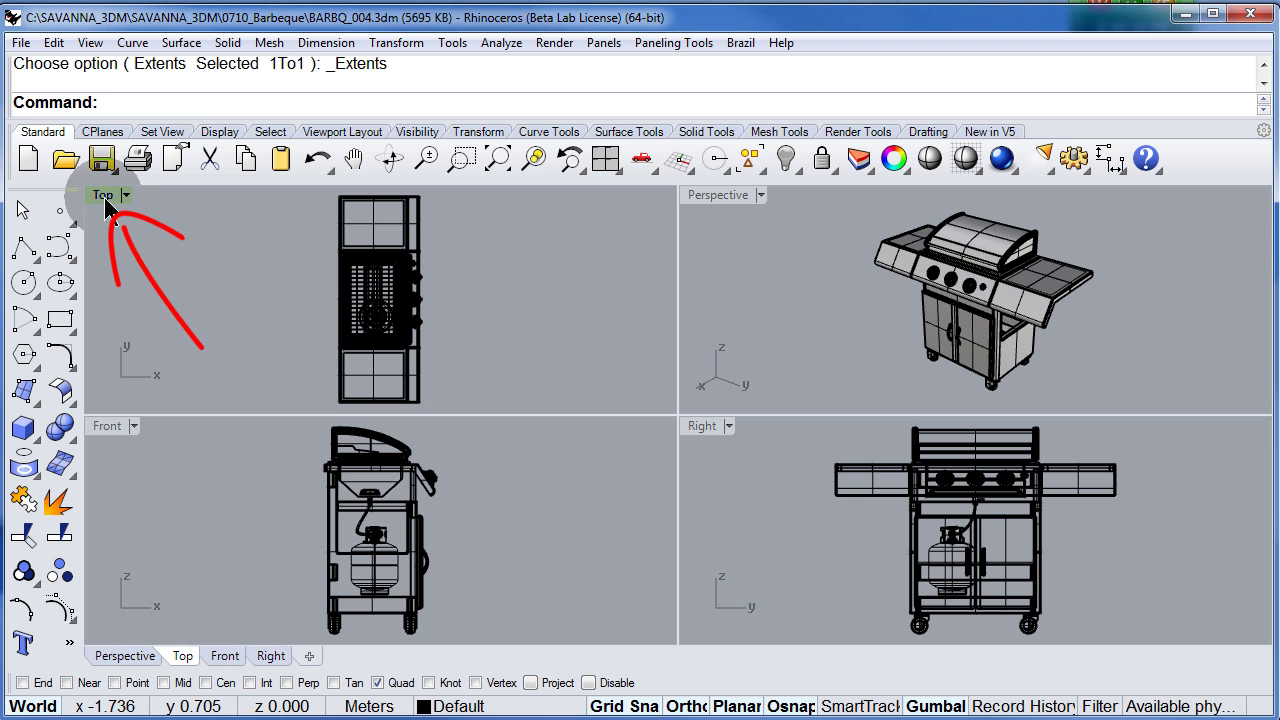
double_click(103, 195)
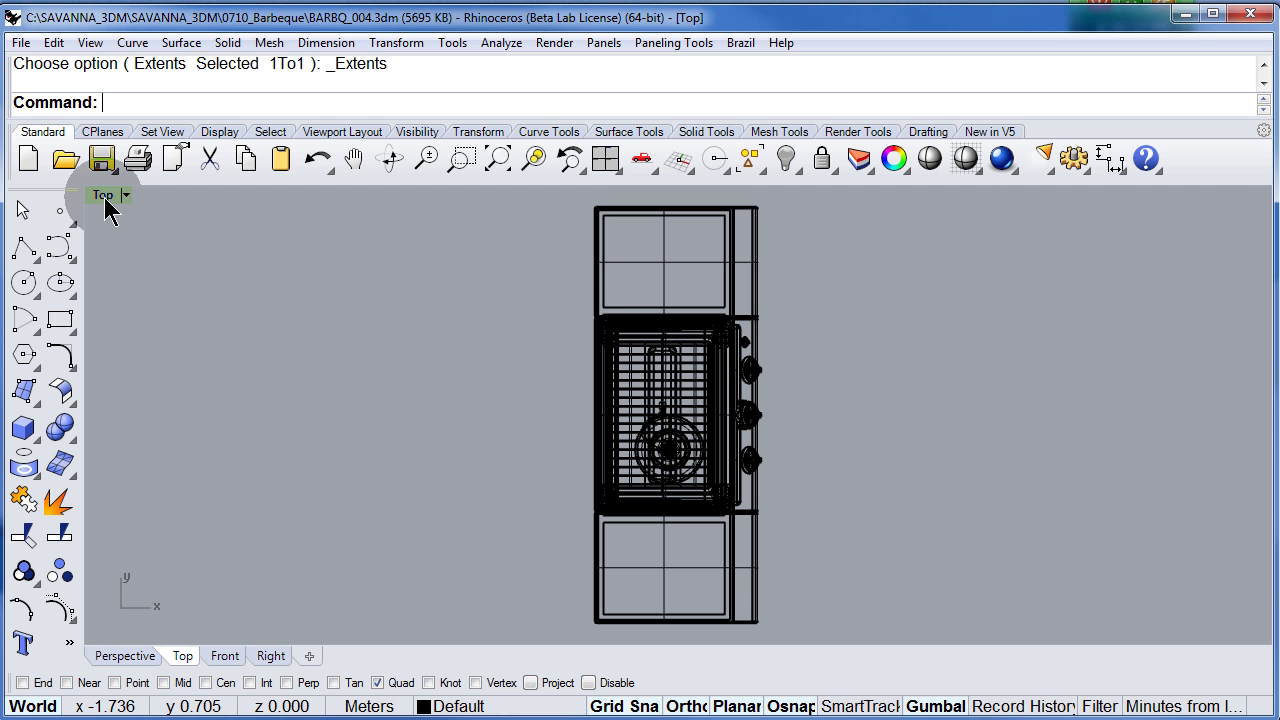
double_click(104, 196)
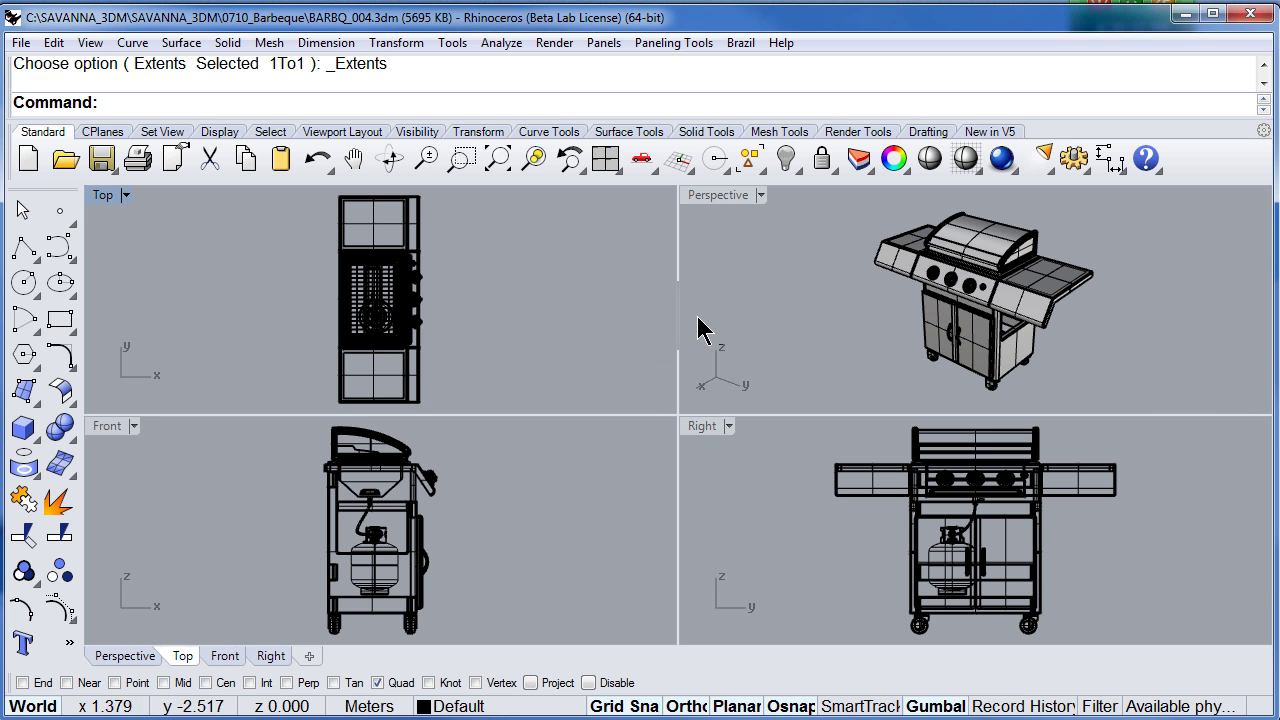
Maximize the Perspective viewport to fill the workspace.
click(718, 198)
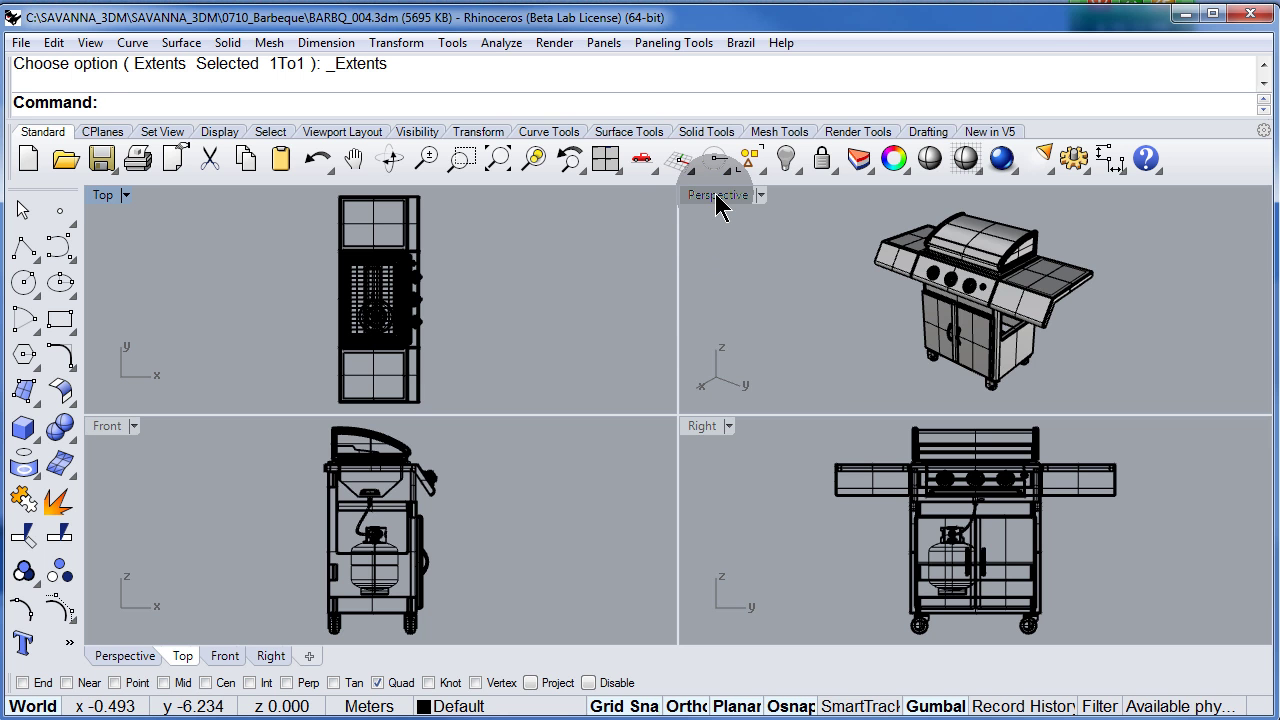
double_click(718, 196)
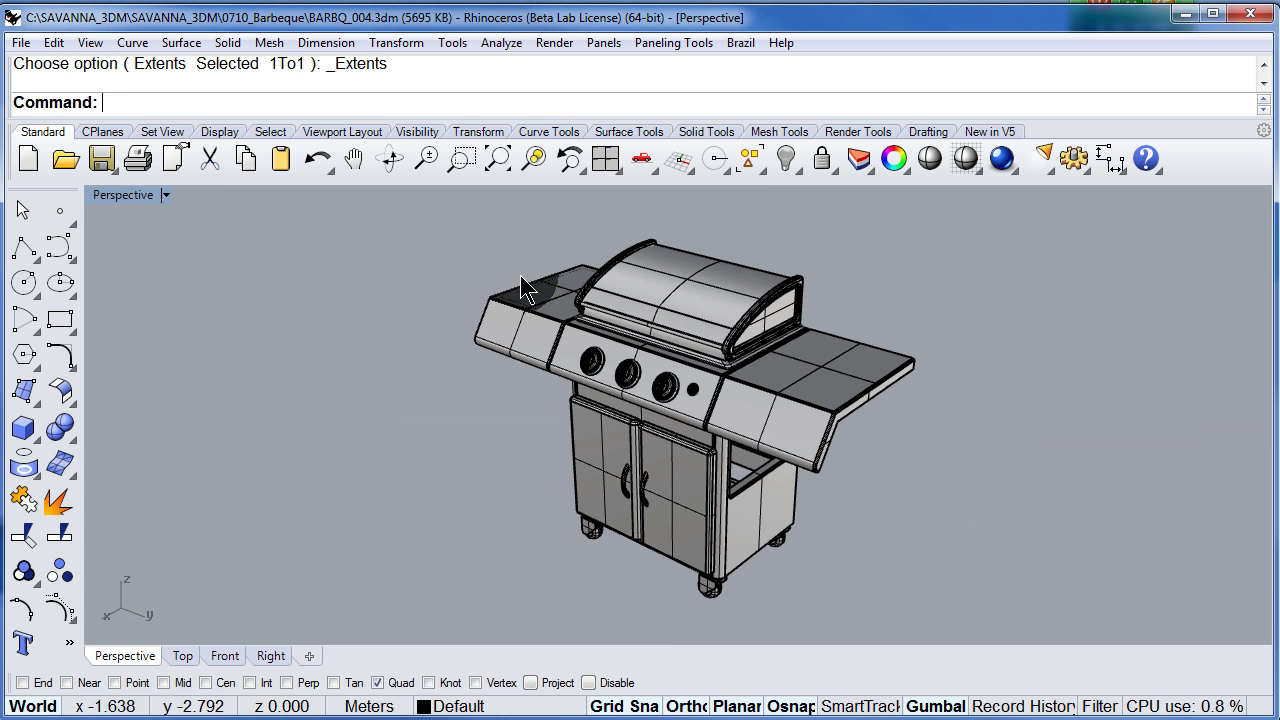
click(125, 196)
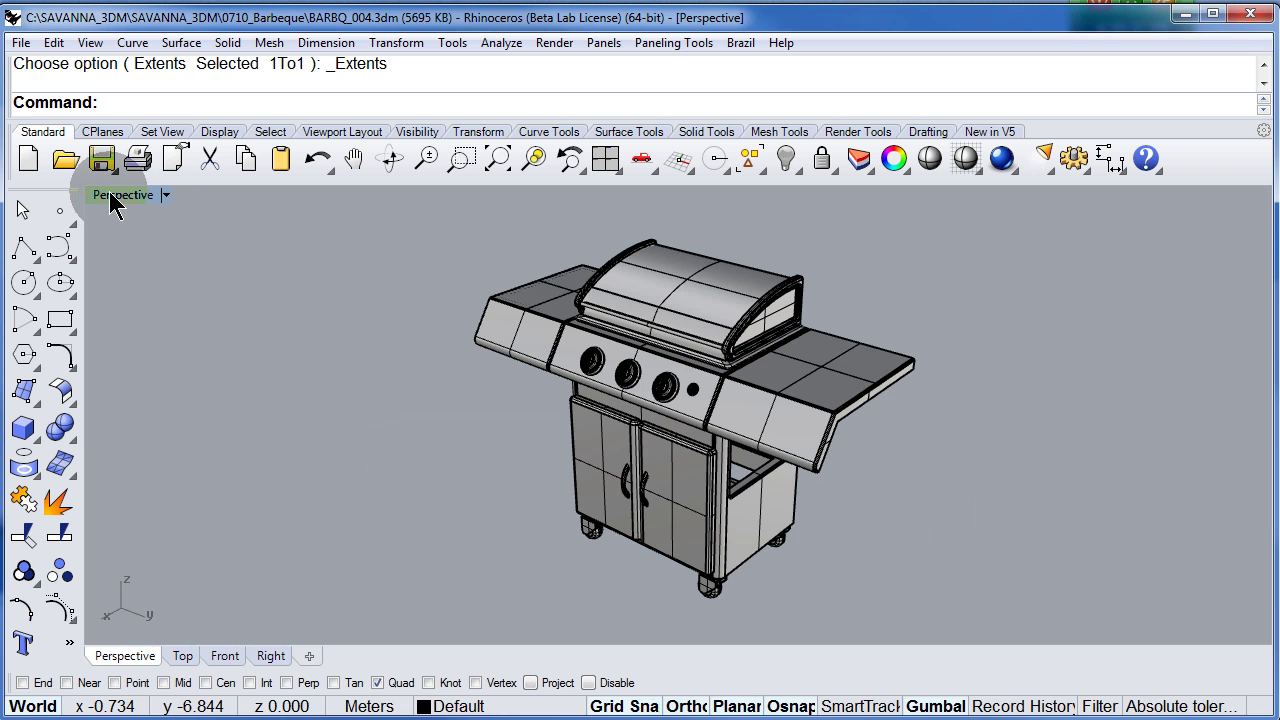
Cycle the Perspective display mode through Wireframe and Shaded, ending on Rendered.
click(114, 198)
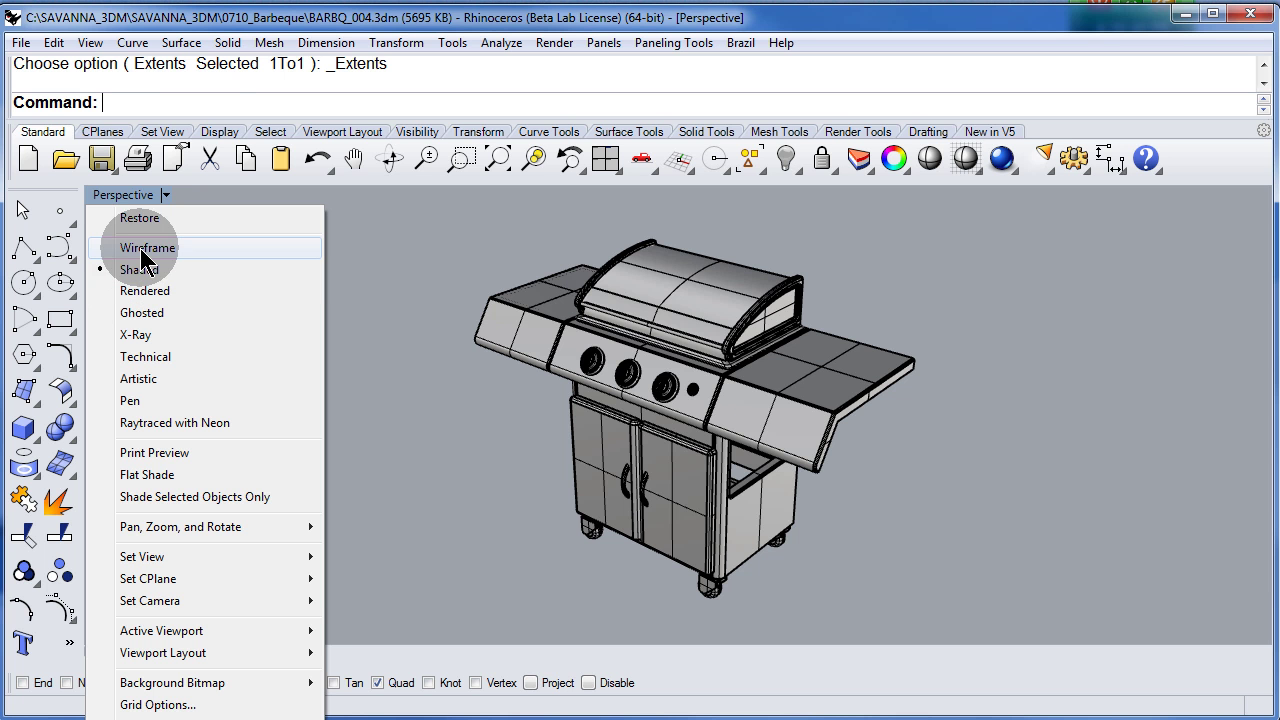
click(147, 250)
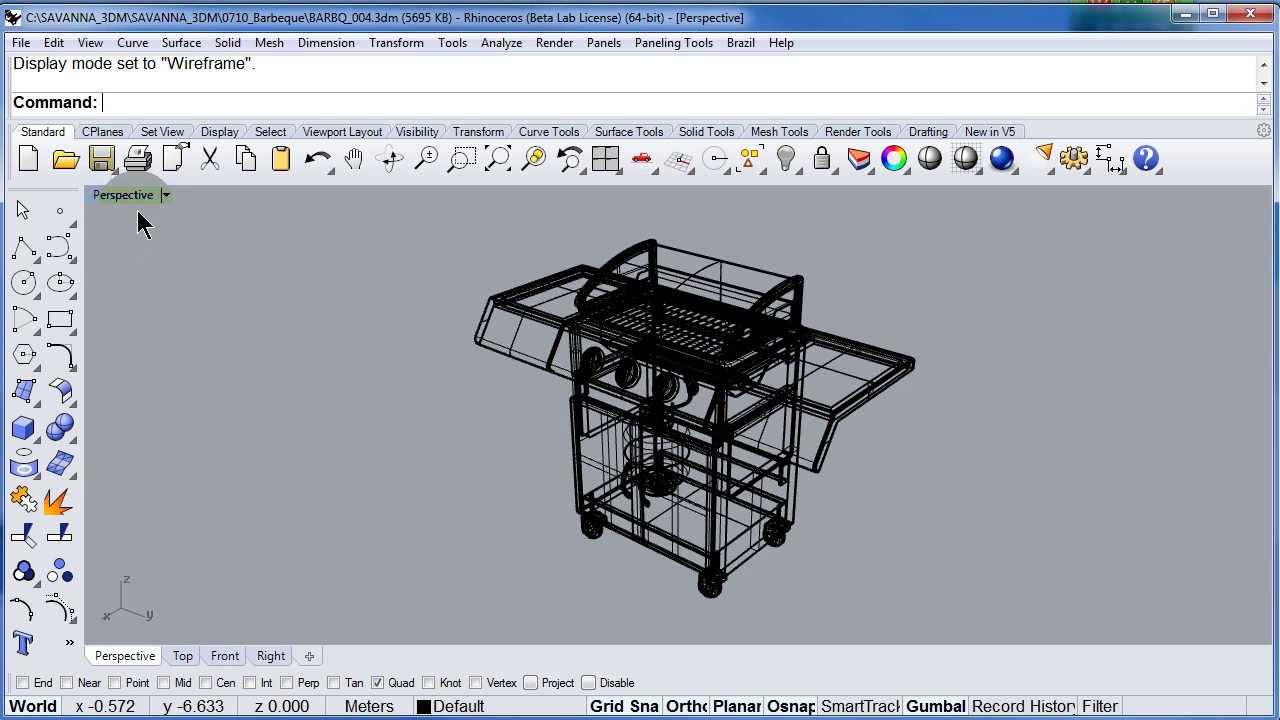
click(128, 196)
click(139, 268)
click(131, 196)
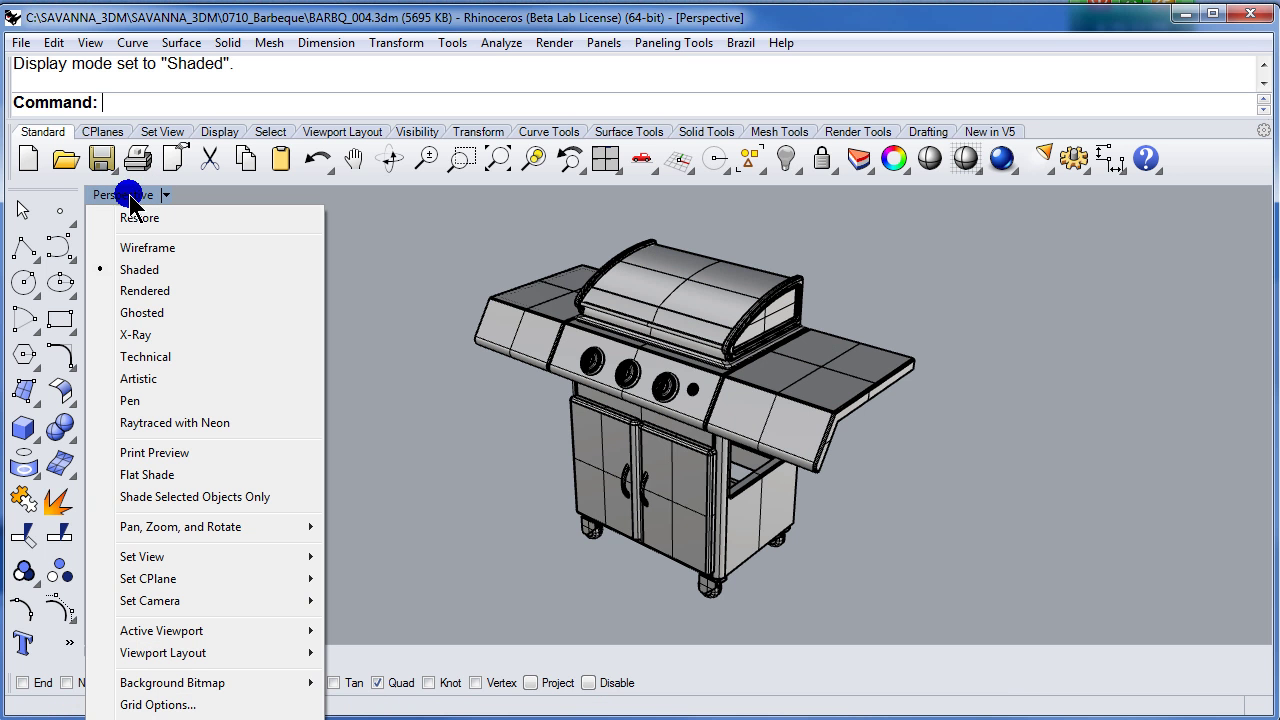
click(141, 294)
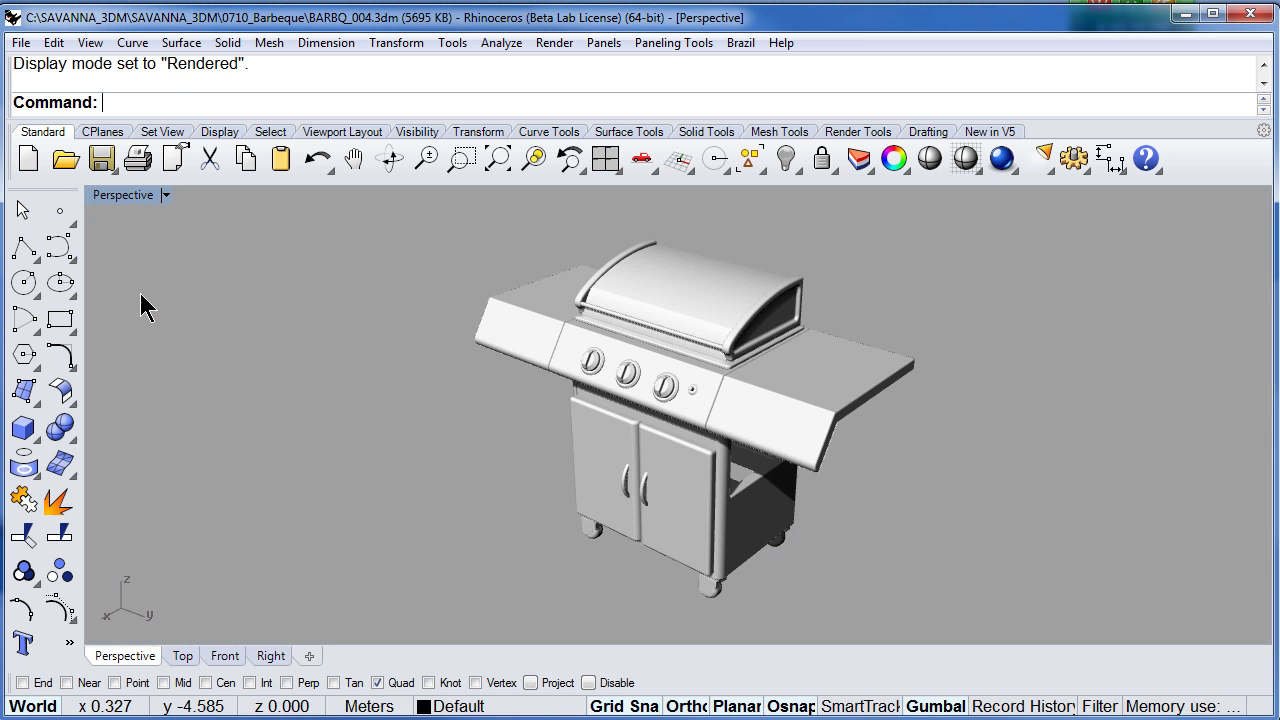